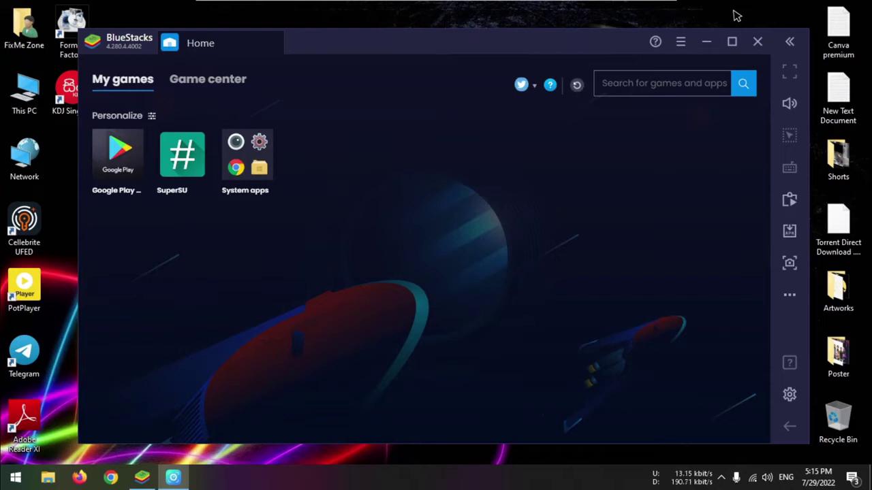
Switch to Chrome, maximize its window and search Google for "huawei app gallery".
left_click(111, 478)
left_click_drag(329, 284, 331, 47)
double_click(331, 47)
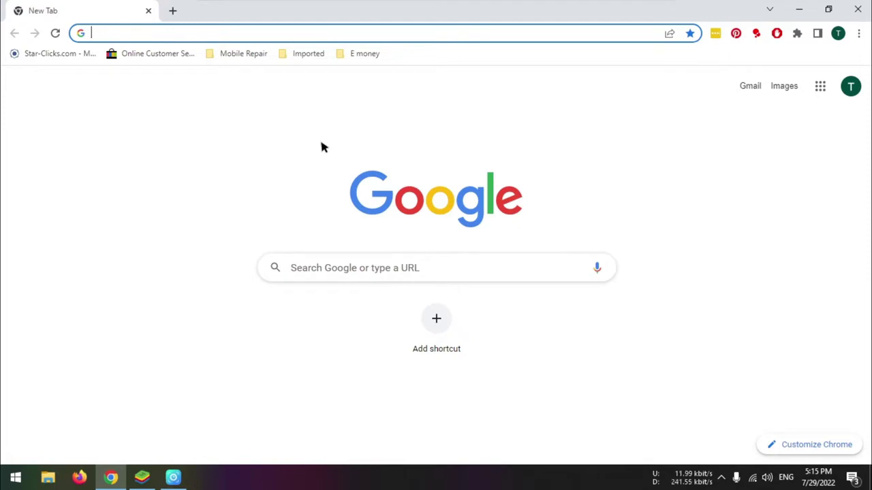
left_click(349, 270)
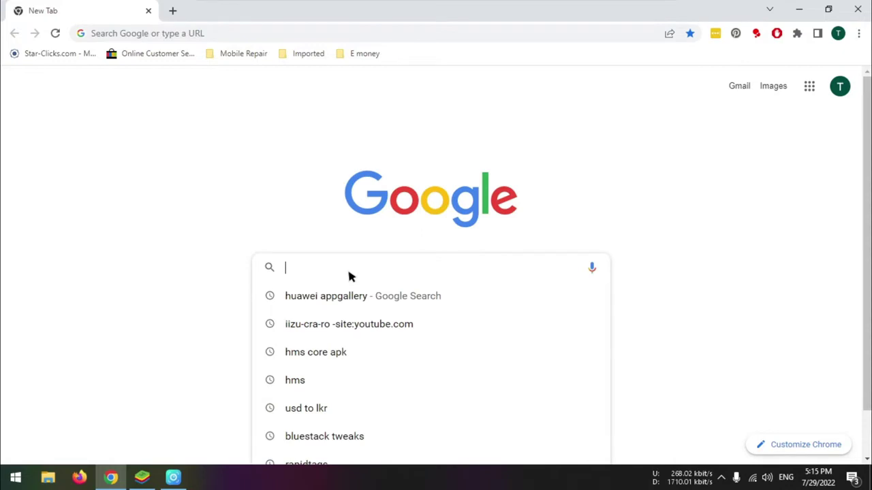
type("huawei")
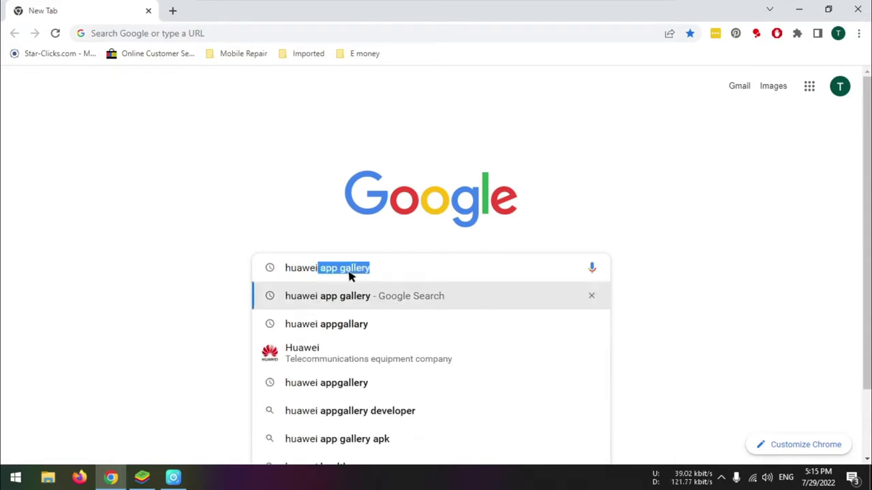
key("Down")
key("Up")
key("Return")
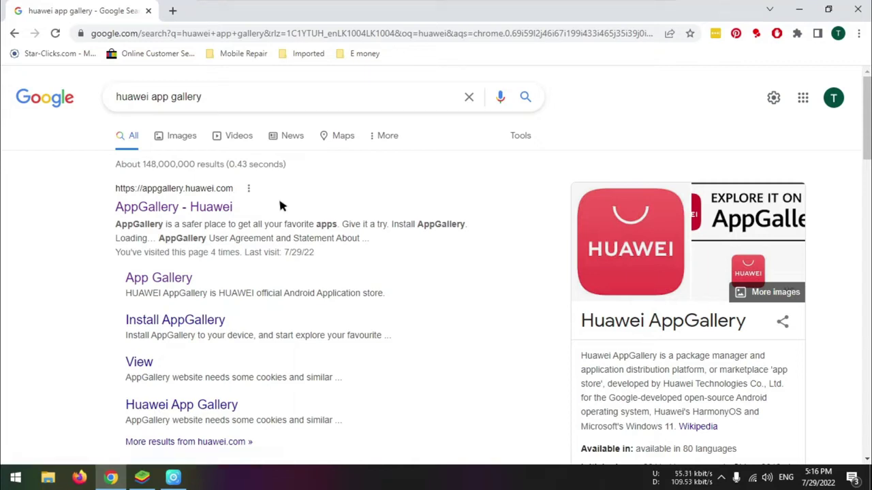
Open the official Huawei AppGallery website from the search results and go to its AppGallery download page.
left_click(166, 209)
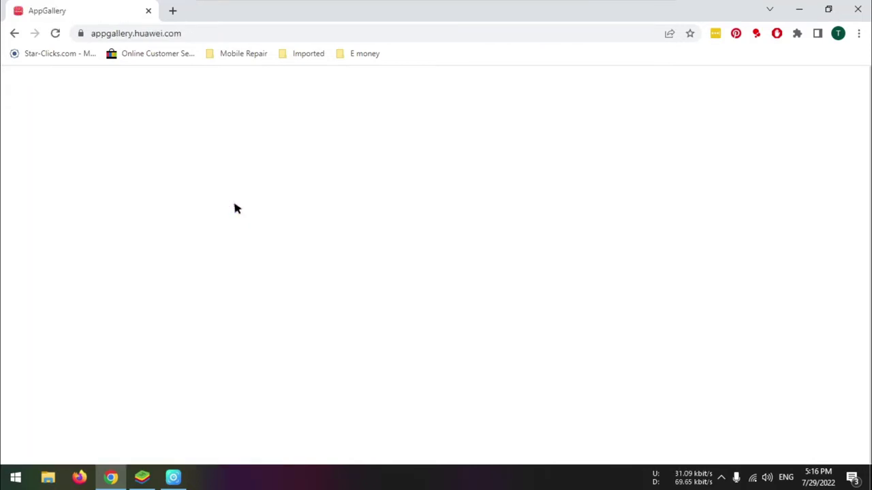
left_click(207, 34)
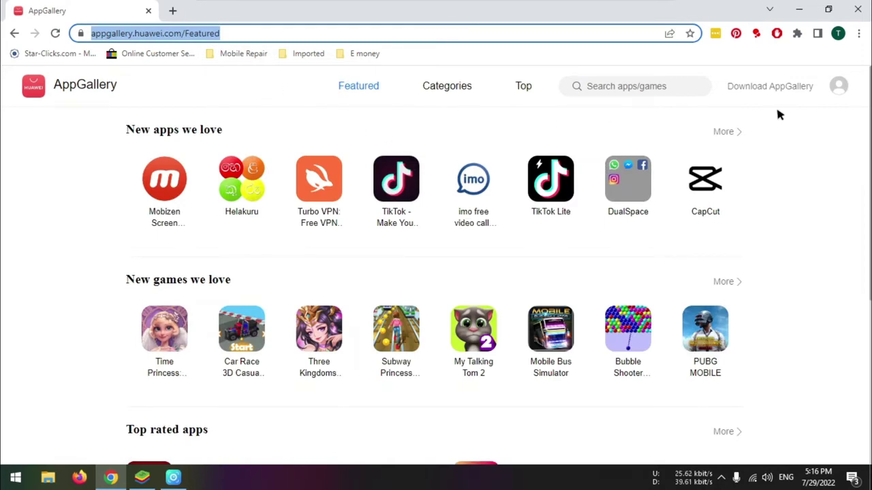
mouse_move(756, 90)
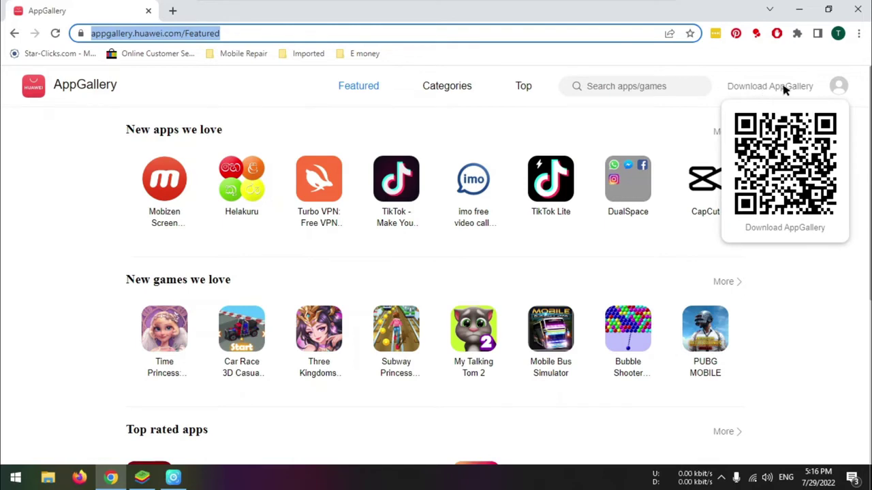
left_click(783, 88)
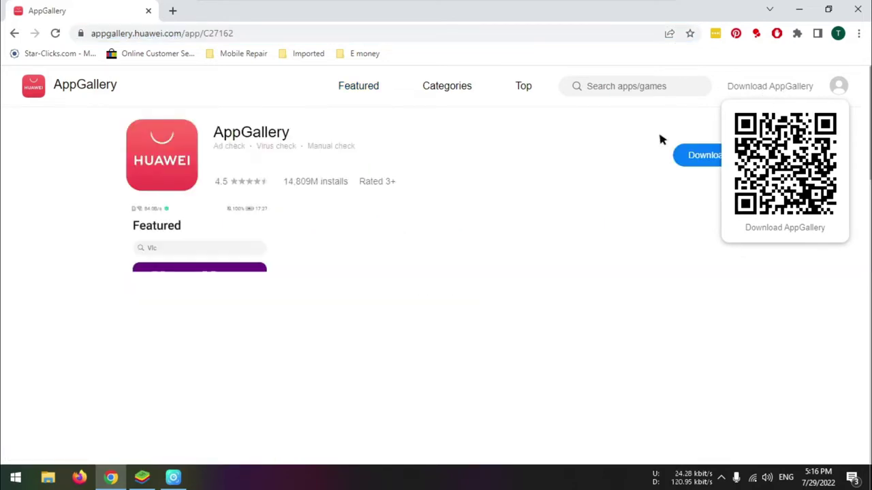
mouse_move(710, 162)
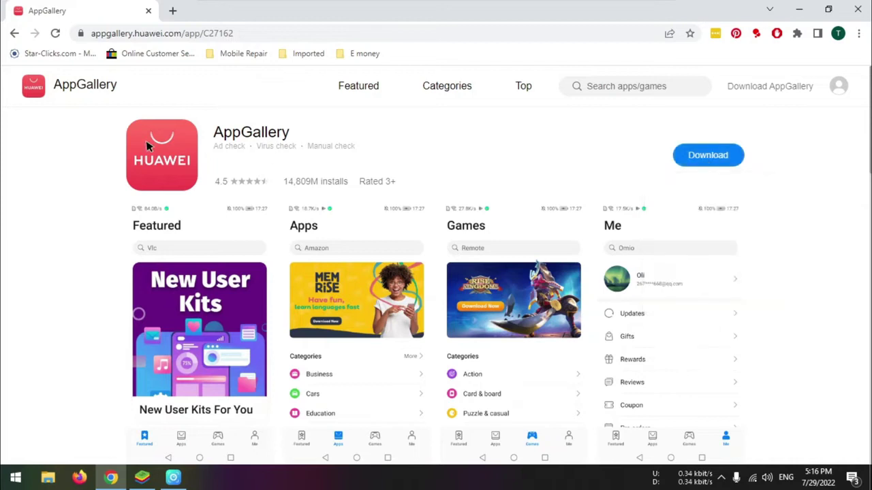
Open google.lk in a new tab and search for "hms core apk".
left_click(173, 11)
type("www.")
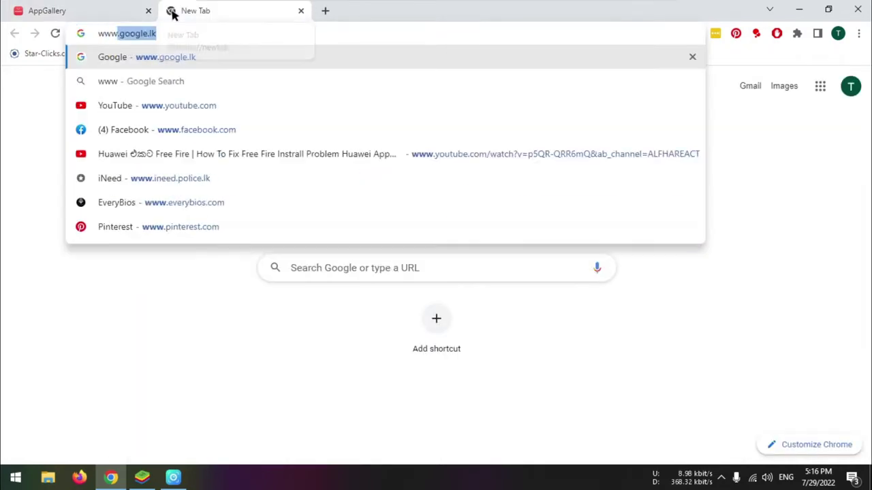
type("google.l")
key("Return")
type("h")
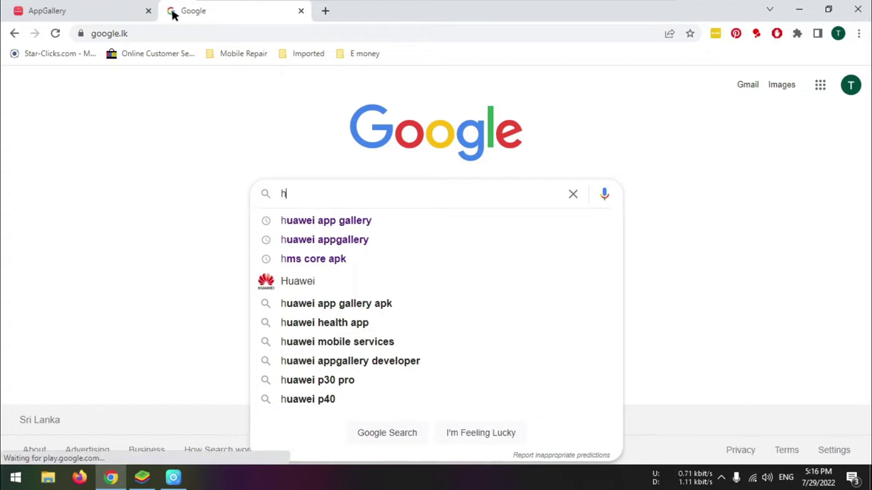
type("ms")
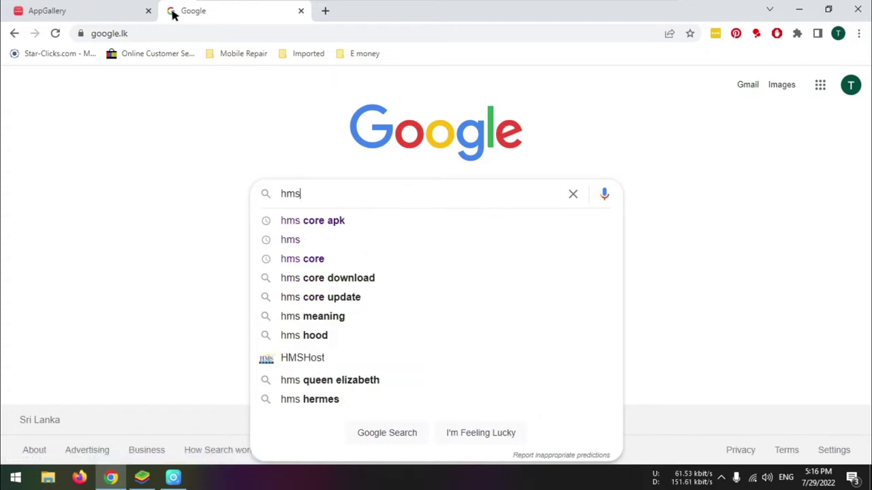
left_click(326, 225)
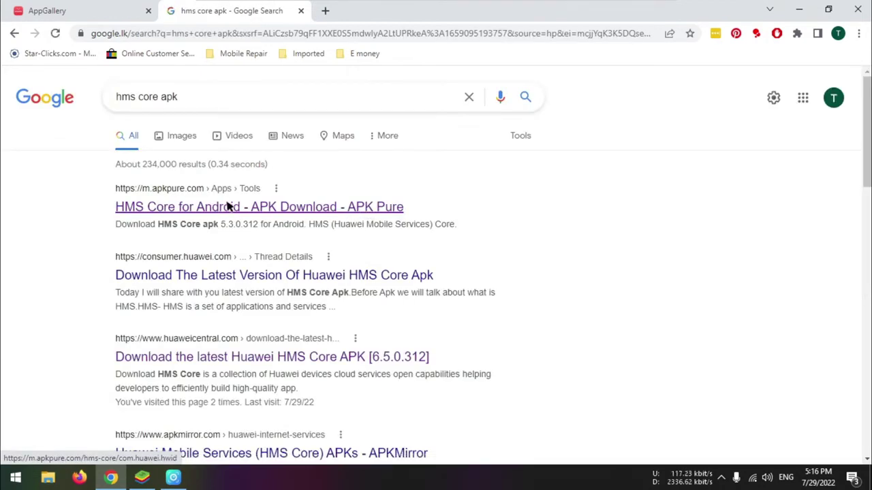
View the HMS Core download links in the Huawei Central article on the latest APK and close the browser.
scroll(229, 204, "down", 2)
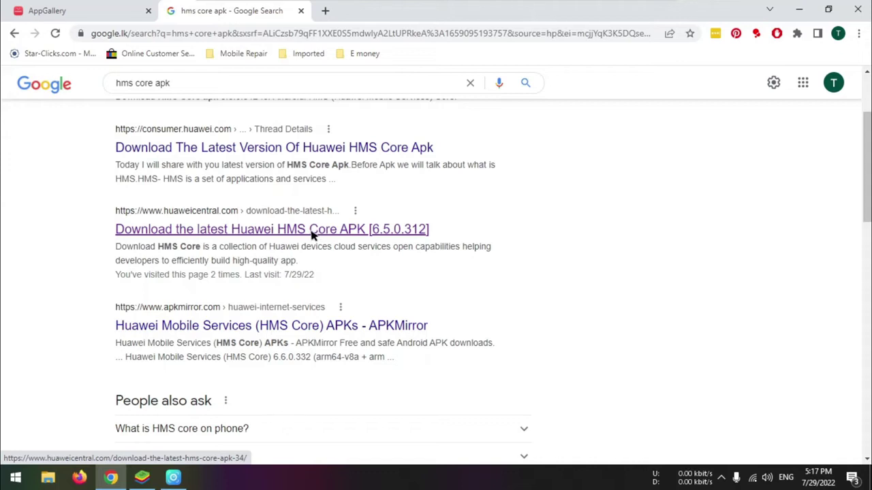
left_click(225, 234)
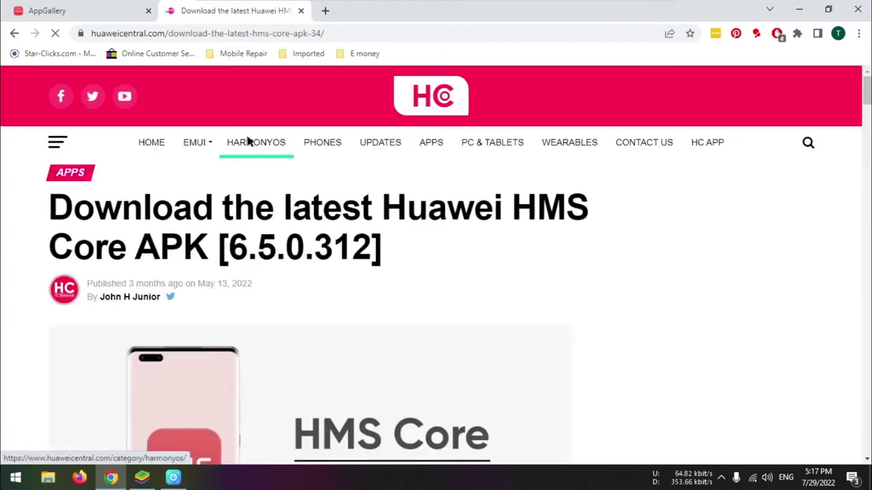
mouse_move(252, 142)
scroll(339, 267, "down", 10)
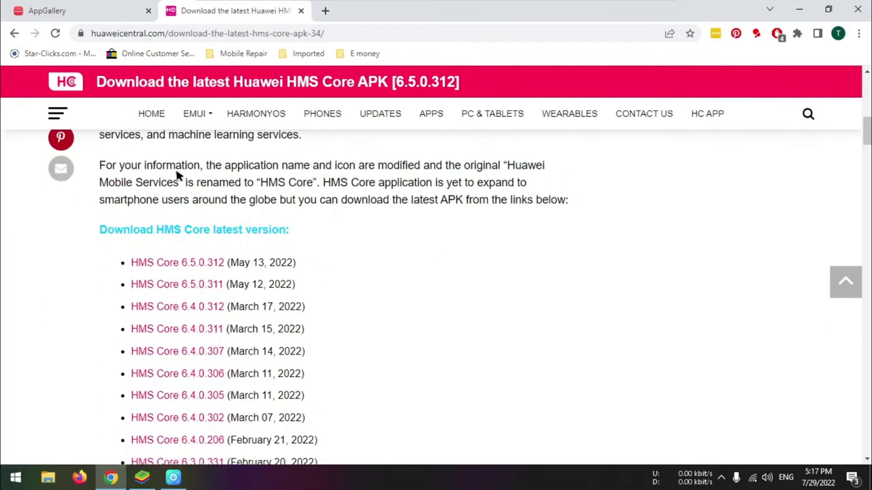
scroll(177, 251, "down", 1)
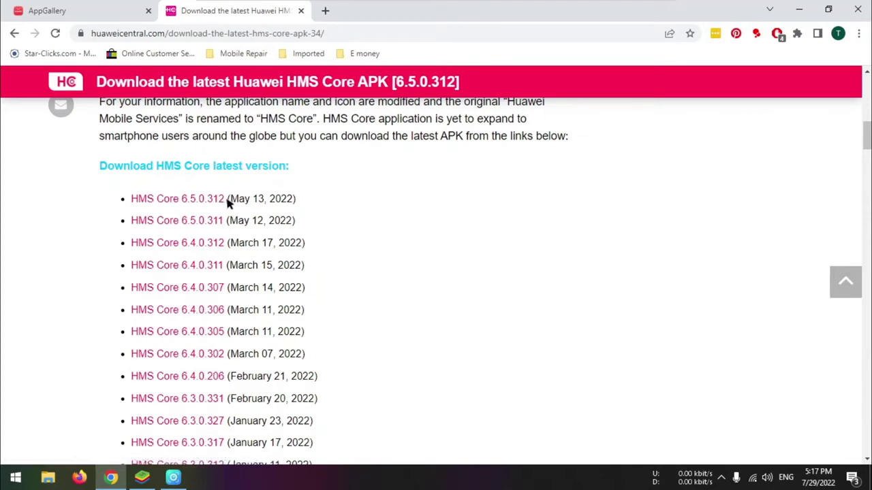
left_click(860, 12)
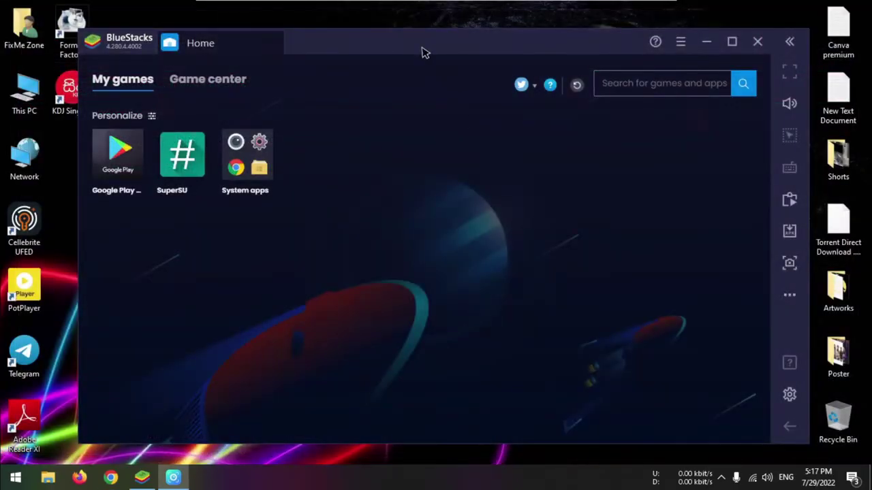
Uncover the desktop behind the BlueStacks window and open the Files folder, placing its window higher on the screen.
left_click_drag(421, 51, 421, 140)
left_click_drag(422, 166, 428, 165)
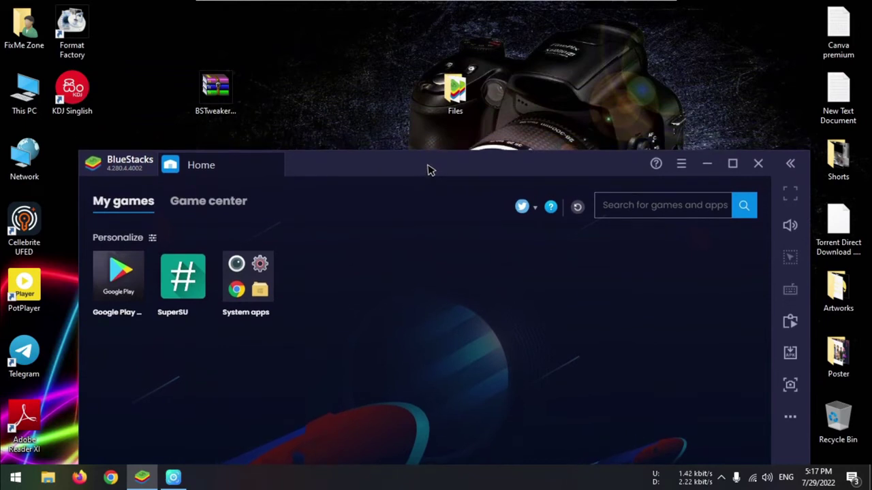
double_click(455, 90)
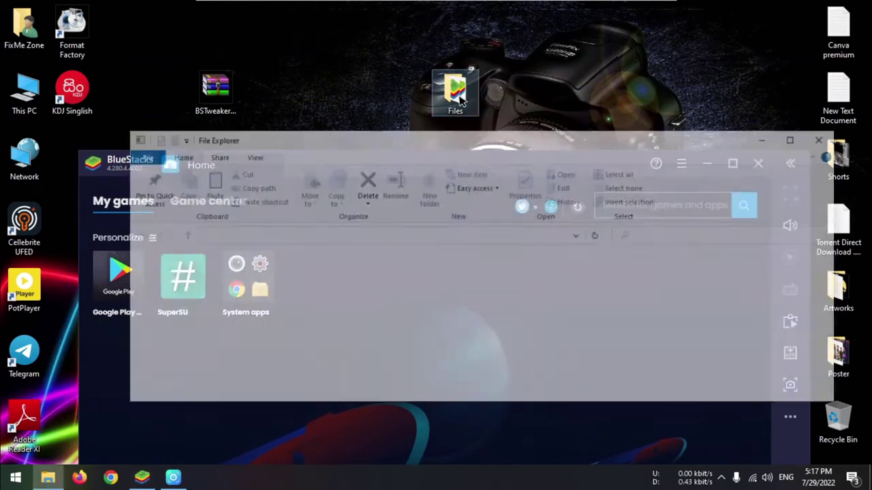
left_click_drag(341, 147, 362, 36)
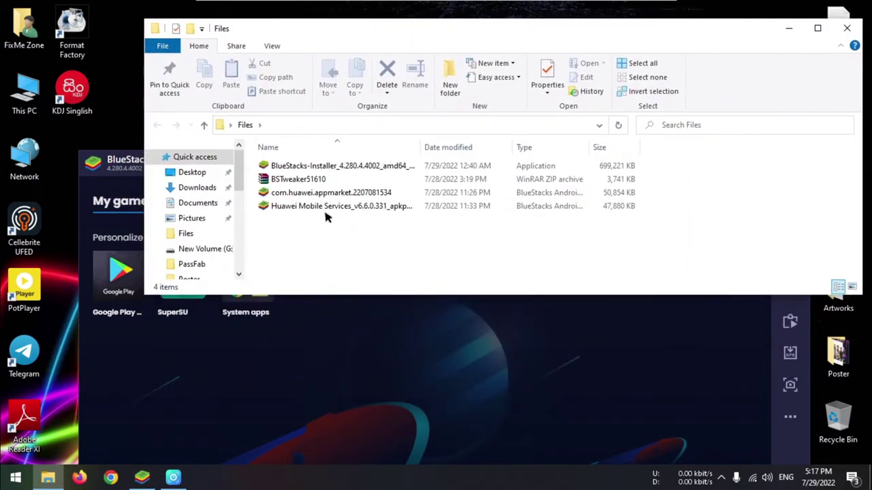
Examine the com.huawei.appmarket and Huawei Mobile Services packages in the Files folder.
left_click_drag(354, 220, 289, 204)
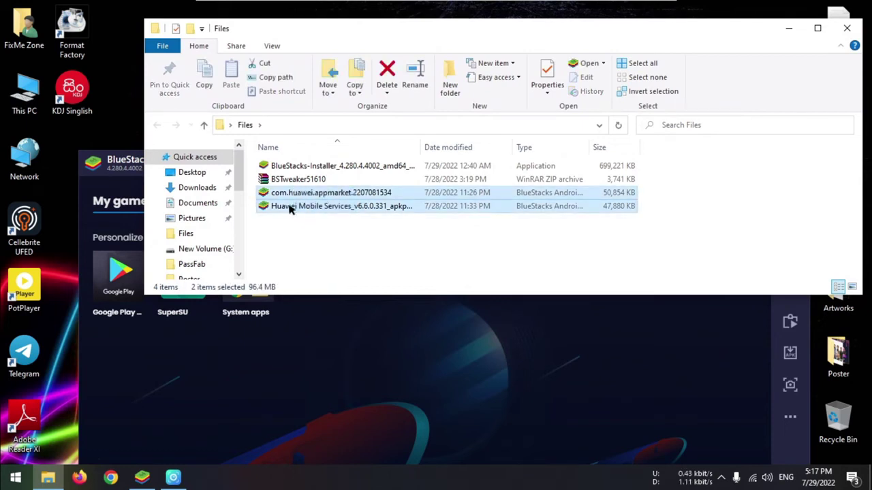
left_click_drag(345, 30, 372, 18)
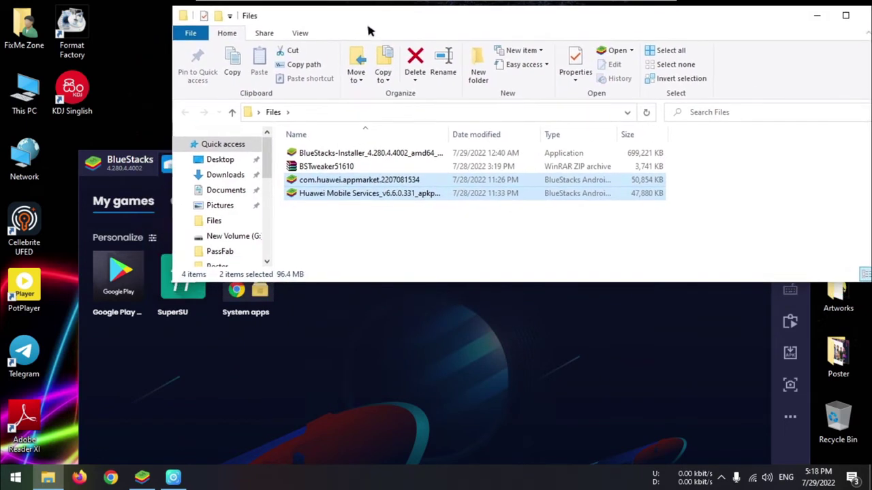
left_click(346, 213)
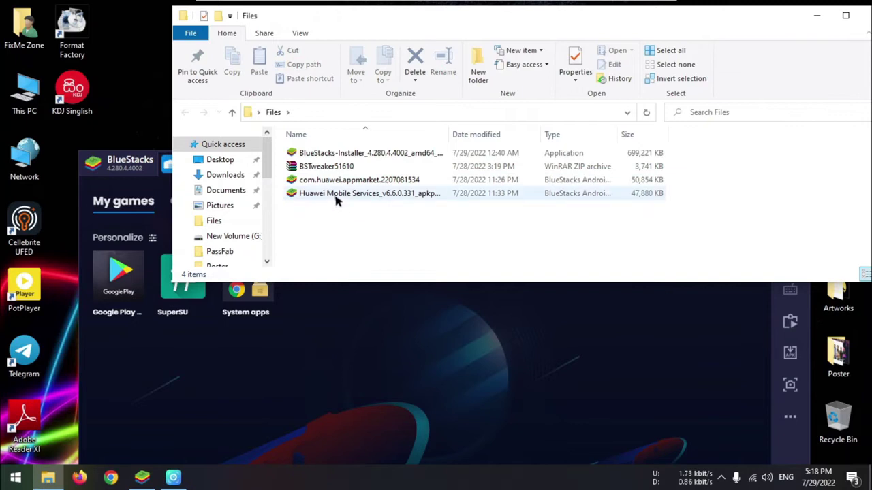
left_click(337, 195)
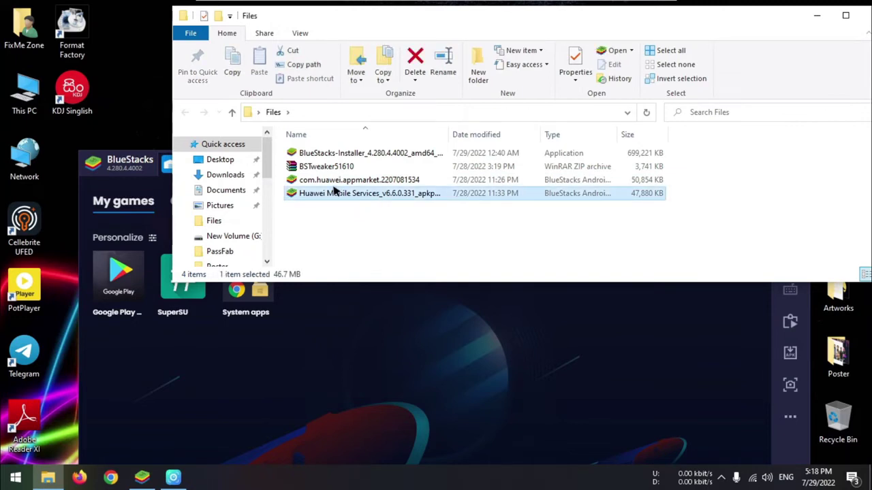
left_click(343, 181)
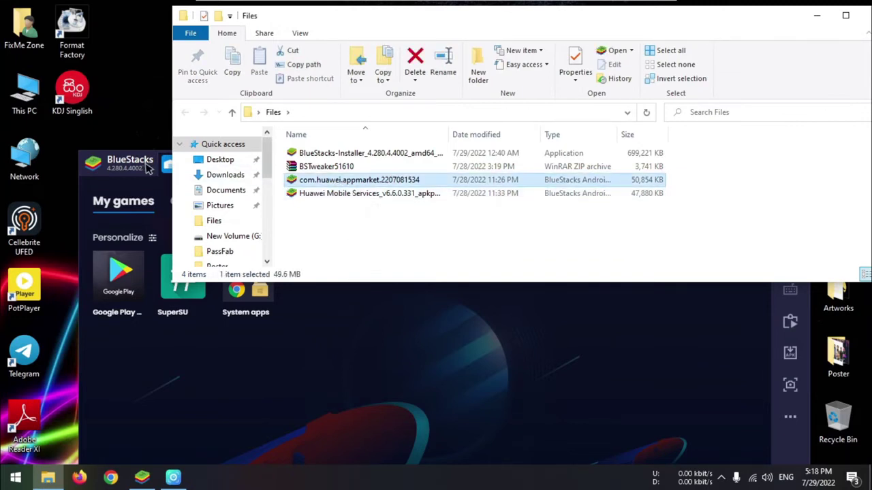
Switch to BlueStacks and open Media Manager from the System apps group.
left_click(448, 311)
left_click_drag(395, 162, 380, 46)
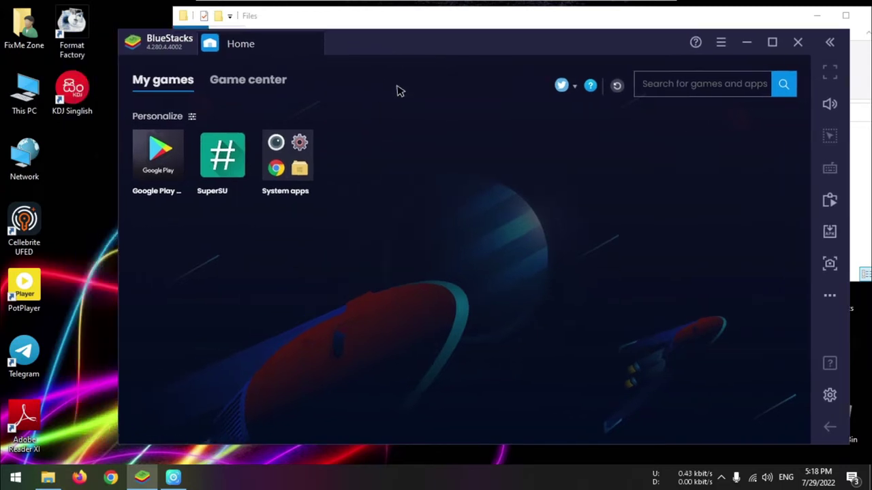
left_click(304, 174)
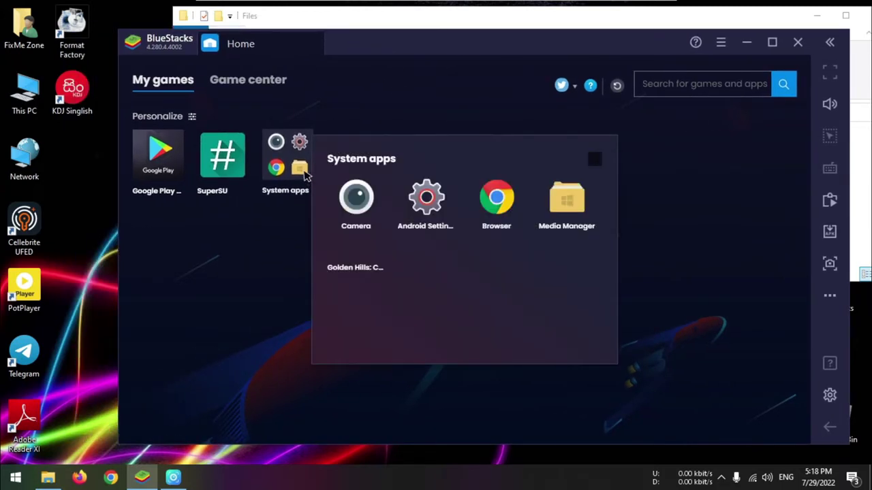
left_click(576, 200)
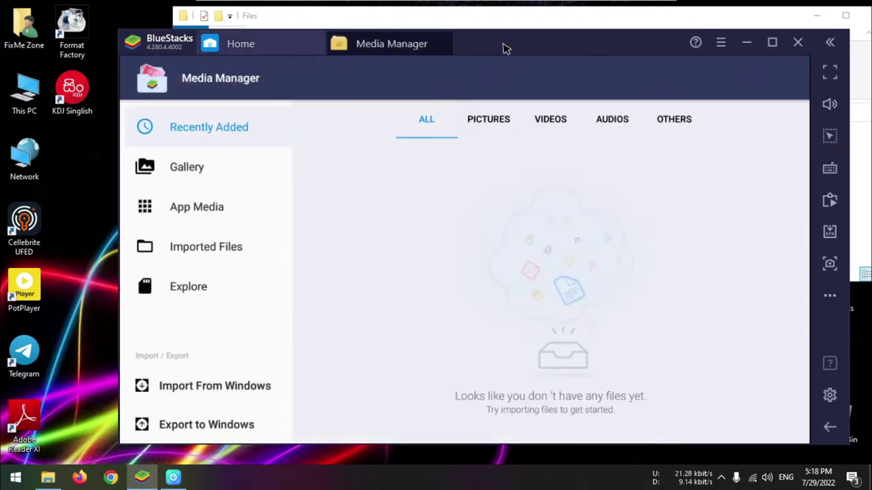
left_click_drag(504, 48, 483, 31)
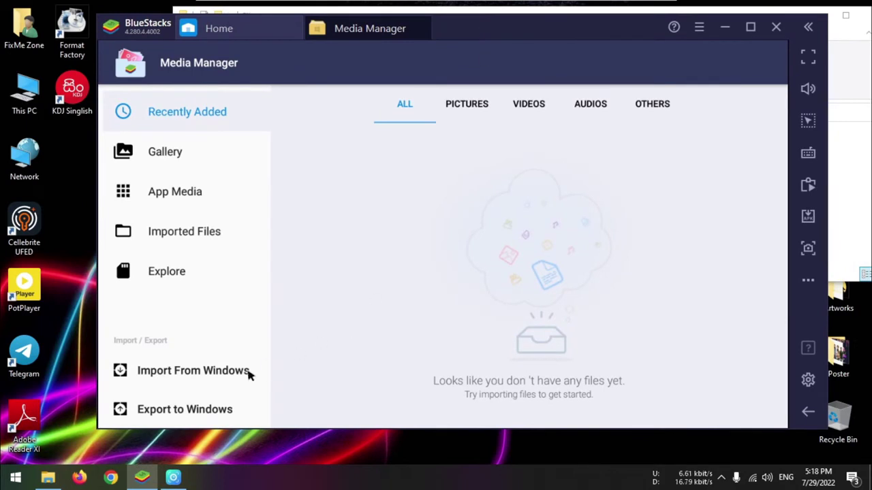
Import the com.huawei.appmarket.2207081534 package from the Files folder on the Windows desktop into Media Manager.
left_click(209, 376)
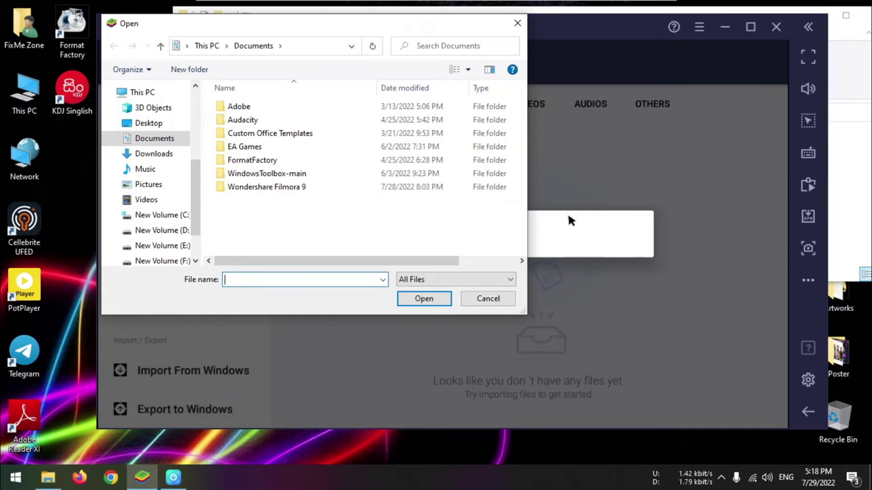
left_click_drag(243, 23, 366, 36)
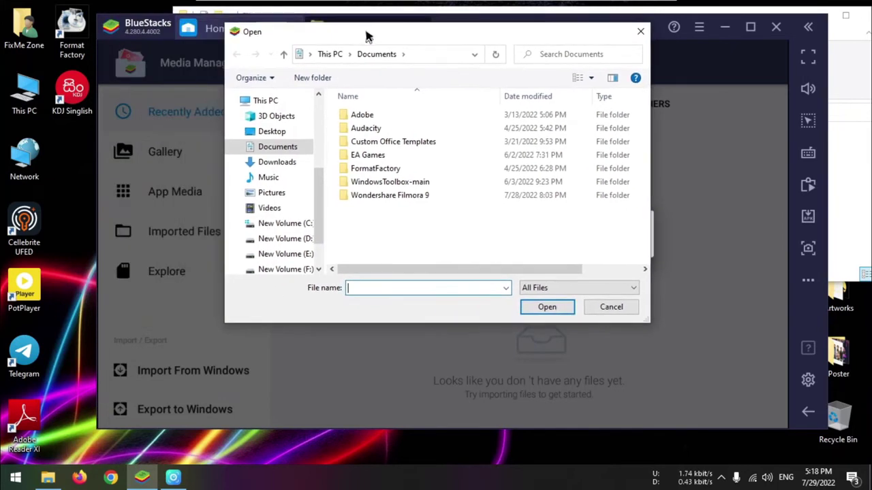
left_click(269, 167)
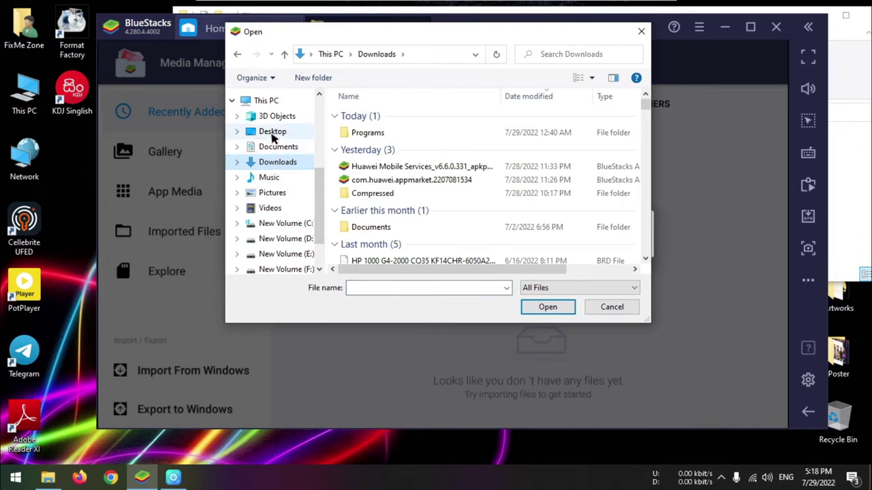
left_click(278, 133)
left_click(450, 140)
double_click(451, 139)
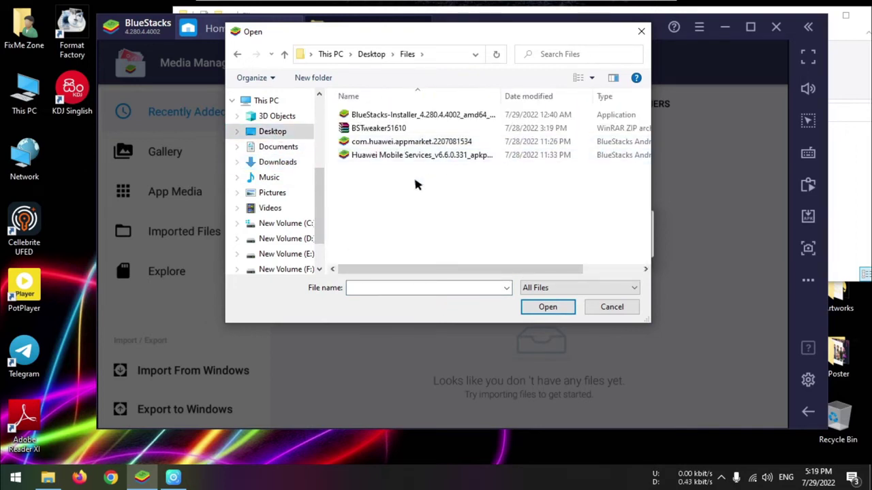
left_click(416, 143)
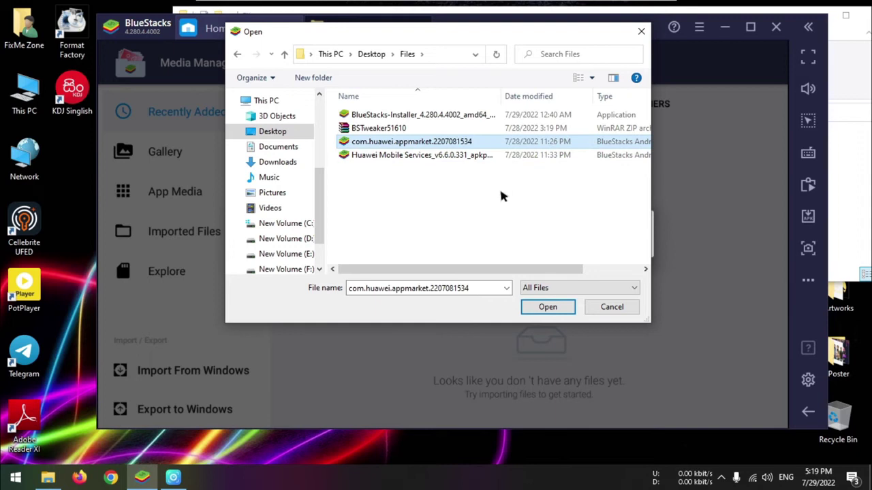
left_click(553, 306)
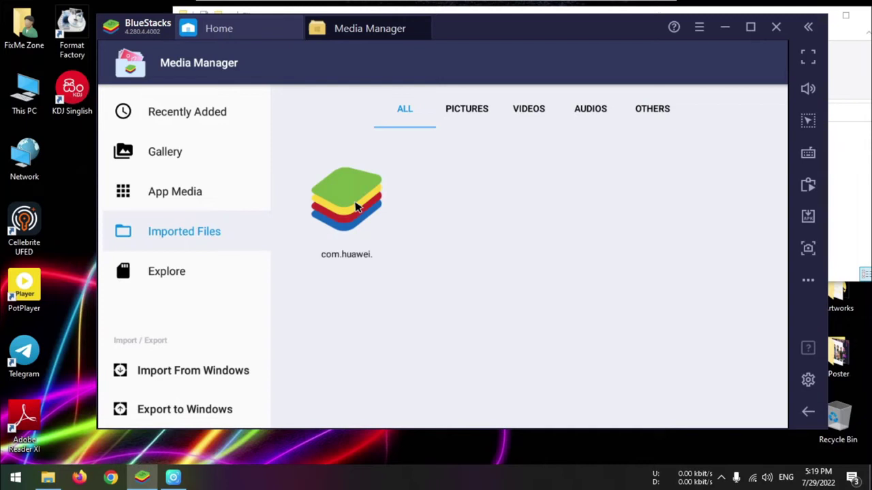
Install AppGallery from the imported com.huawei package and open the app.
left_click(355, 207)
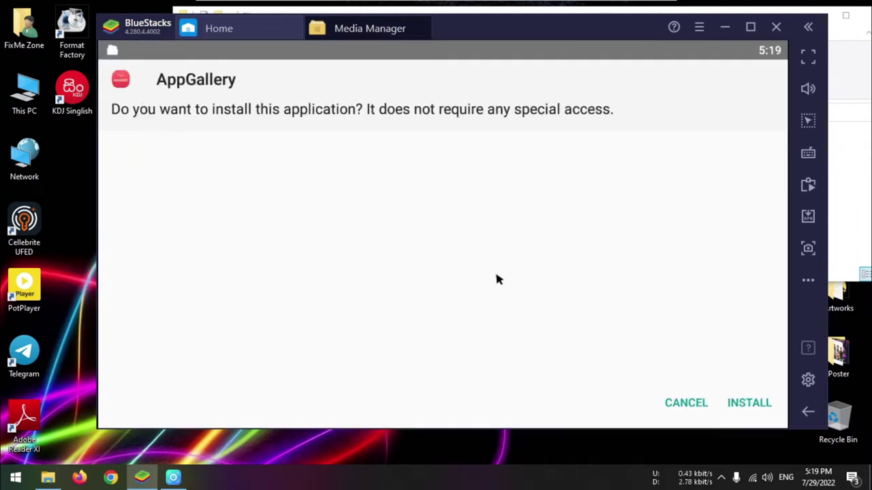
left_click(751, 405)
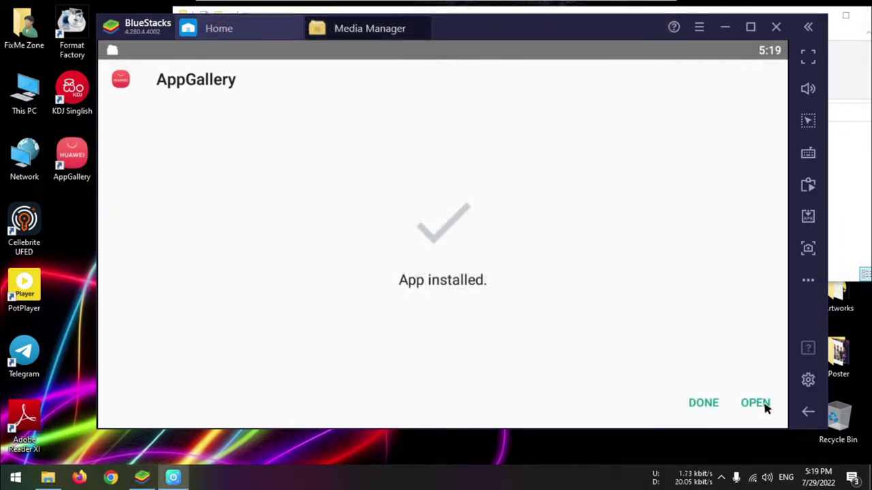
left_click(707, 404)
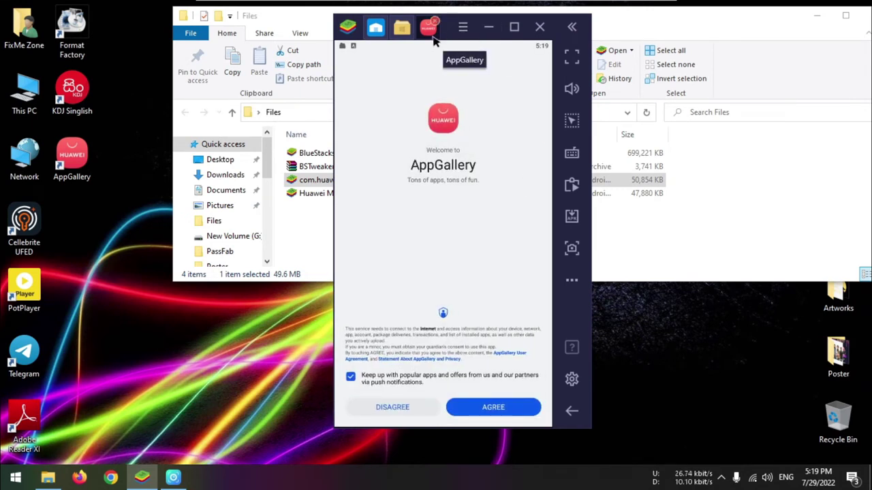
Point out the Huawei Mobile Services package in the Files folder and accept the AppGallery user agreement in BlueStacks.
left_click(316, 197)
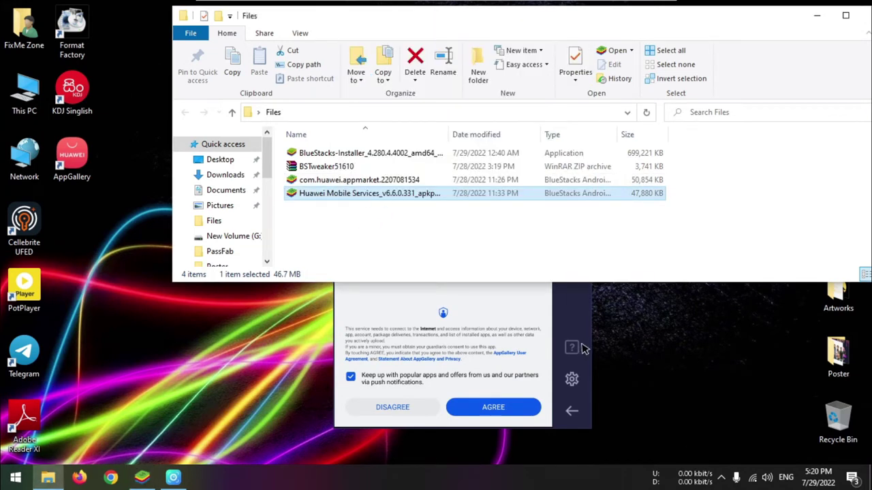
left_click(576, 320)
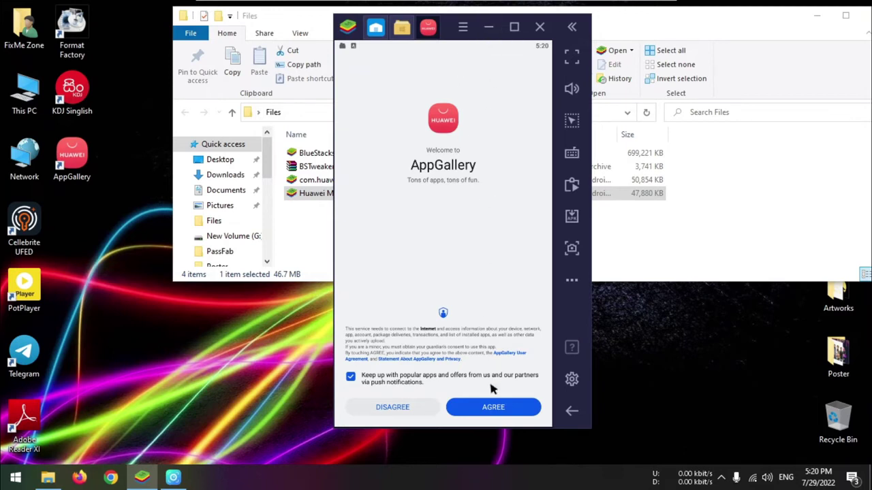
left_click(498, 407)
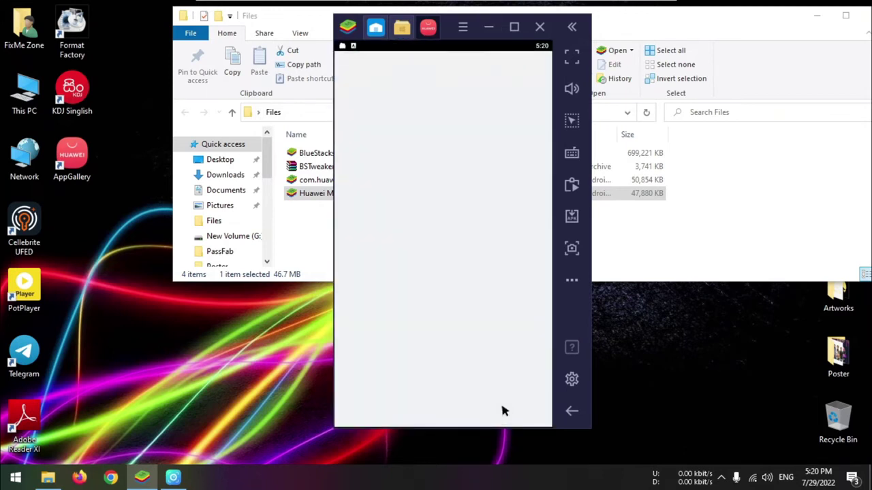
left_click(487, 261)
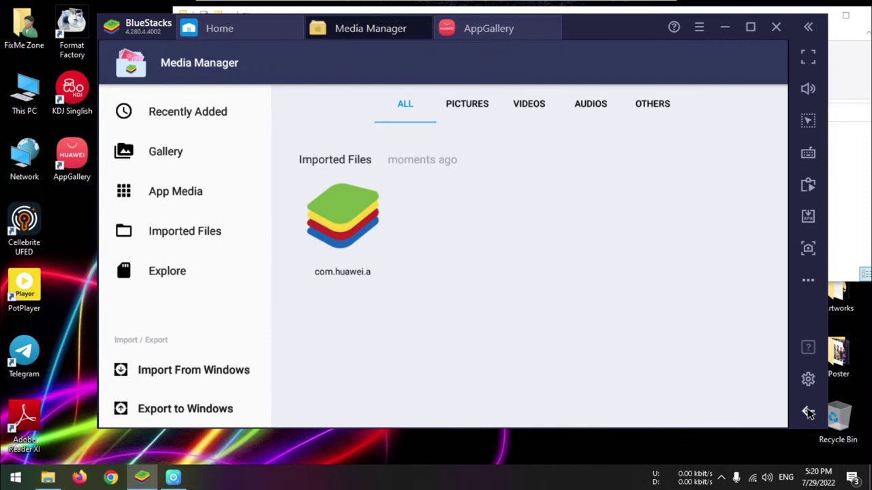
Close Media Manager and return to the Featured page of AppGallery.
left_click(808, 412)
left_click(584, 278)
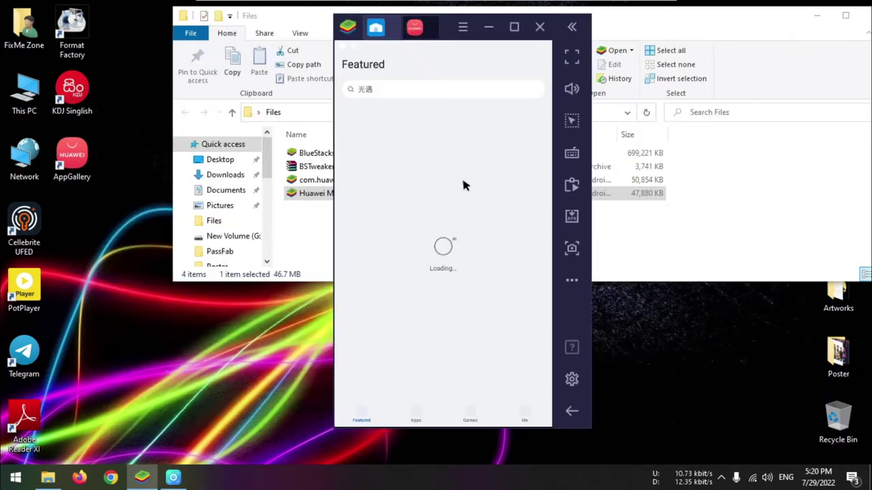
left_click(524, 278)
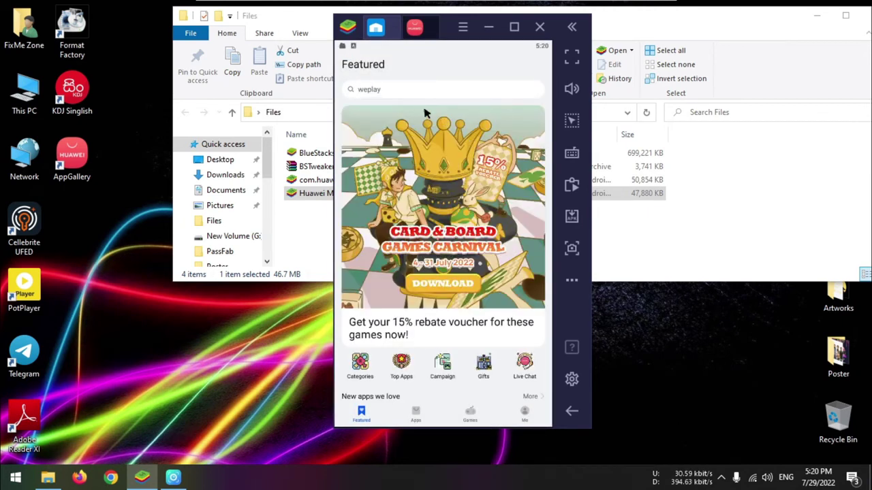
Search AppGallery for "freefire", look through the results and go back to the Featured page.
left_click(386, 90)
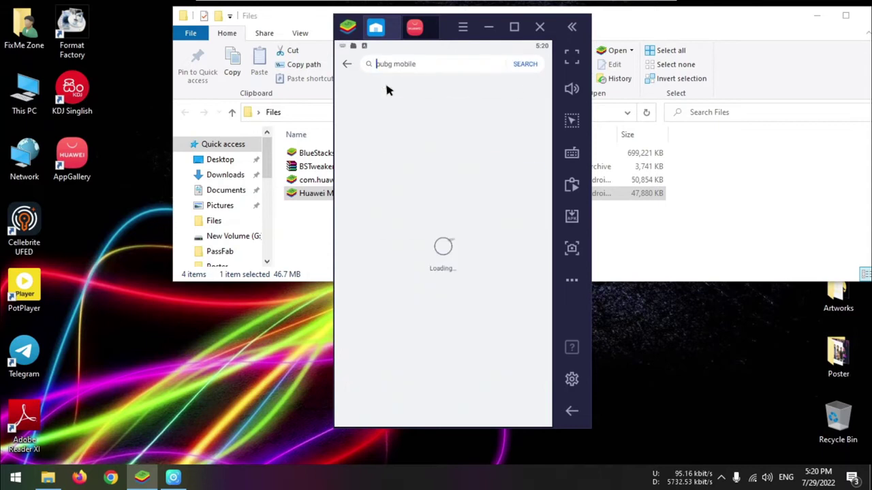
type("freefire")
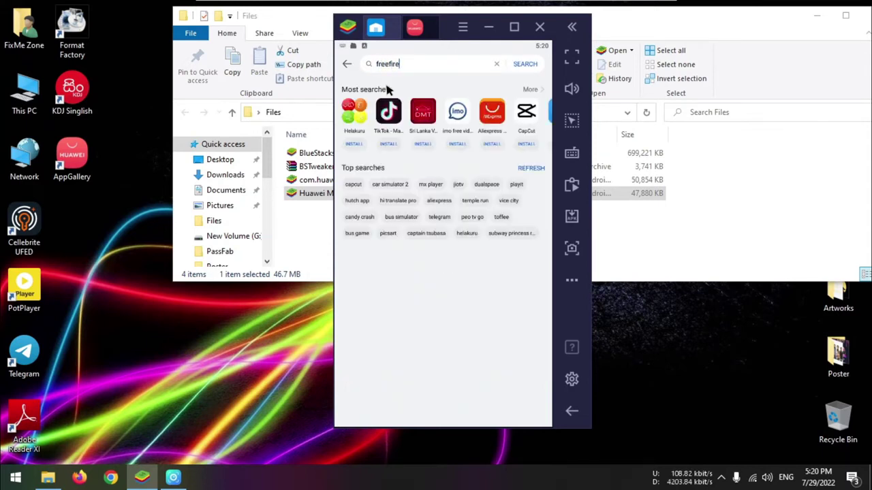
key("Return")
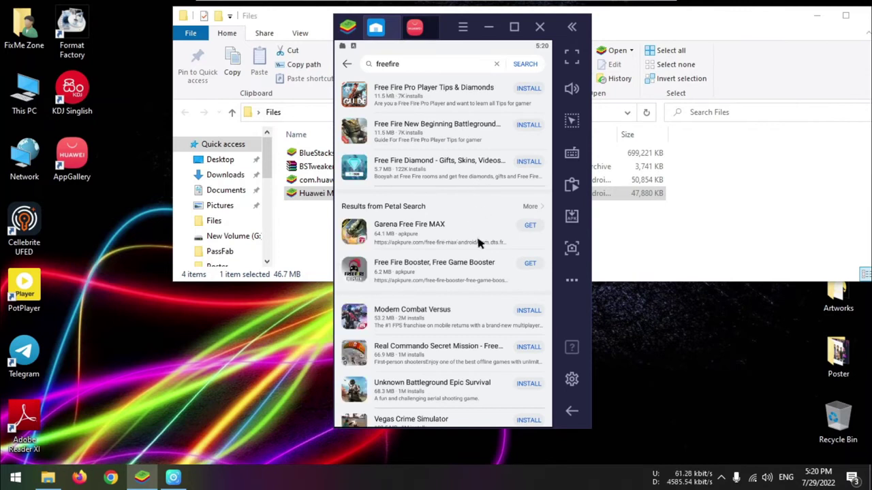
scroll(488, 308, "down", 5)
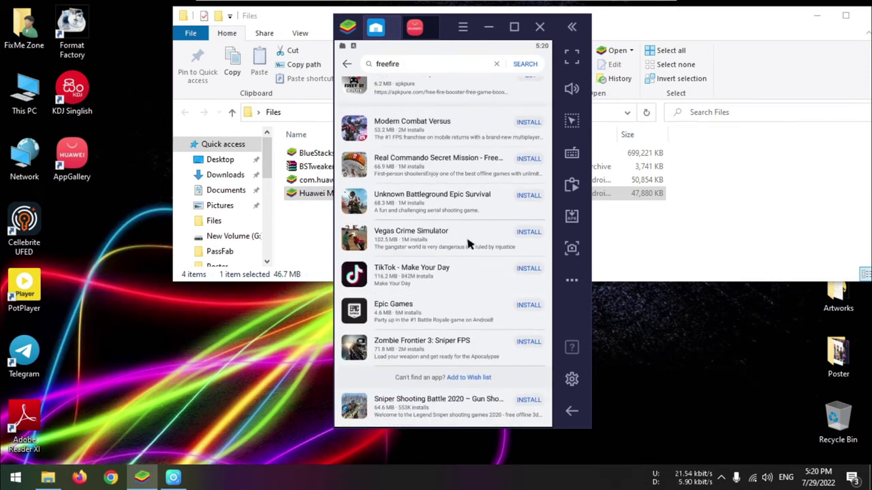
scroll(468, 244, "up", 5)
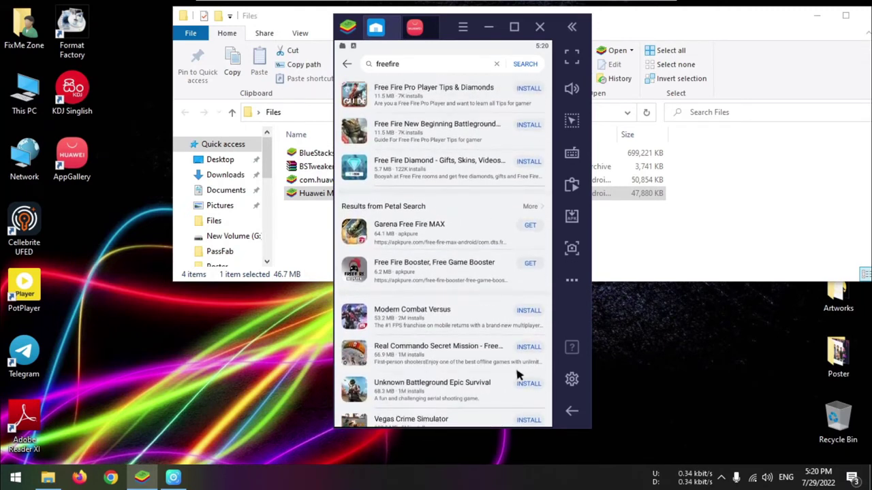
left_click(572, 412)
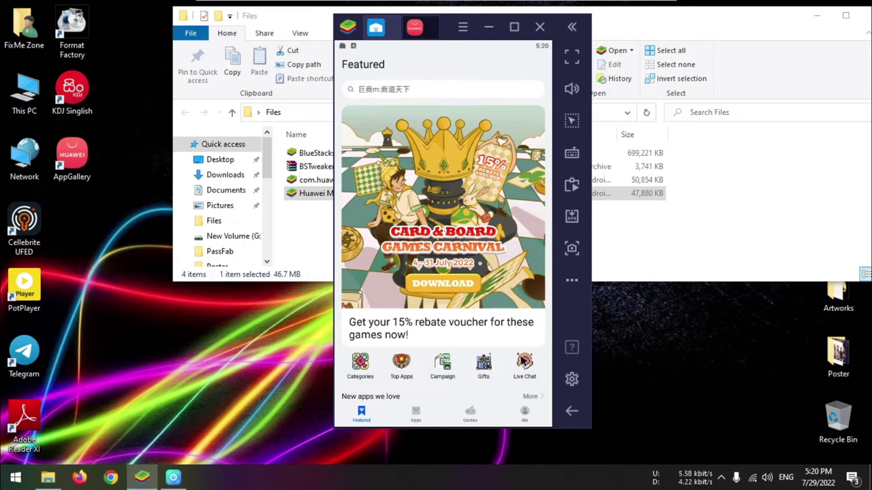
Open Settings from the Me page of AppGallery, look through its options and go back.
left_click(526, 413)
left_click_drag(450, 372, 447, 193)
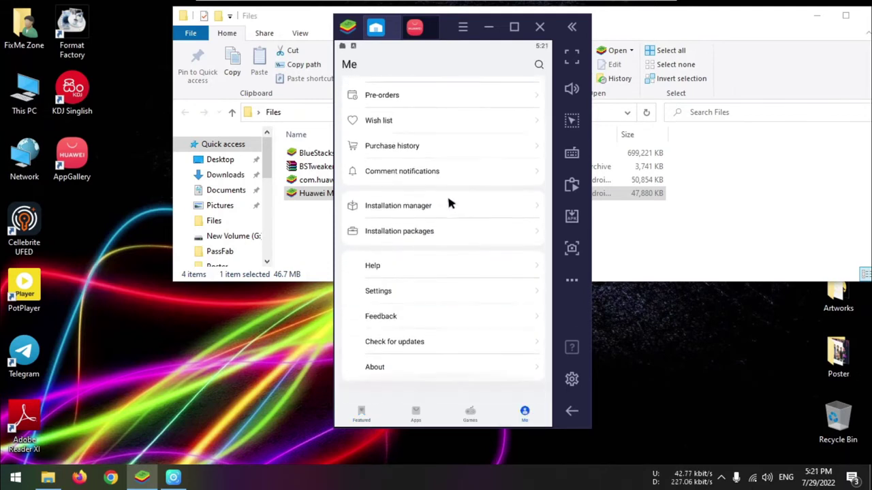
left_click(400, 292)
left_click_drag(443, 358, 451, 249)
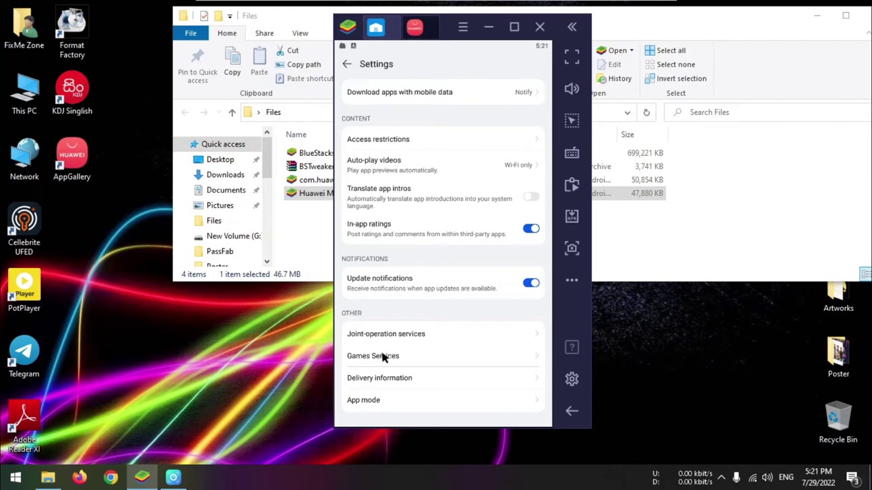
left_click_drag(385, 351, 403, 158)
left_click(573, 413)
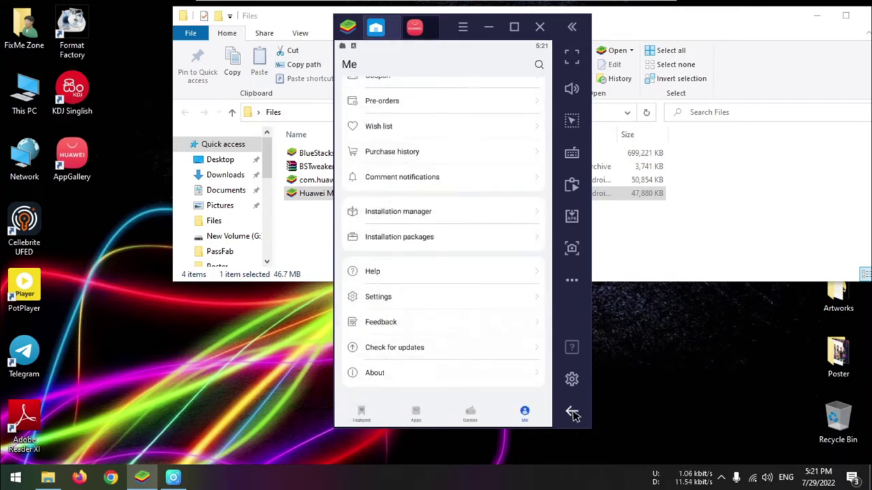
Exit AppGallery and return to the System apps group on the BlueStacks home screen.
left_click(572, 413)
left_click(572, 413)
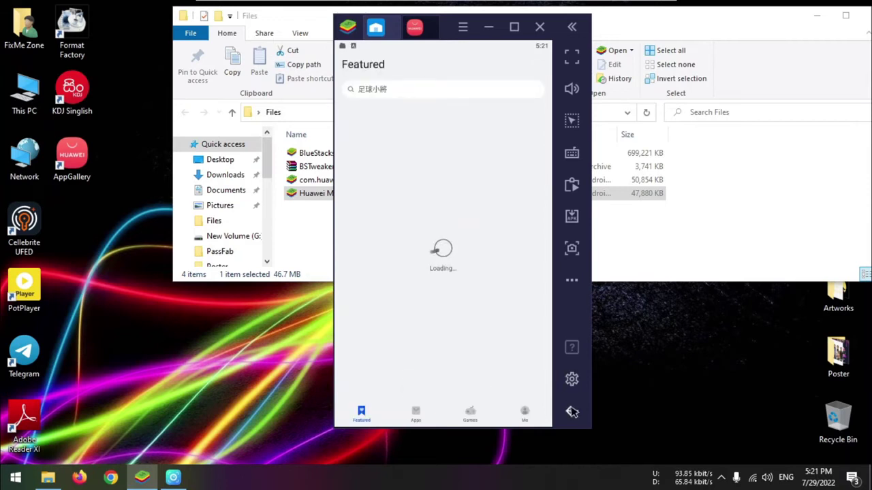
left_click(572, 413)
left_click(574, 408)
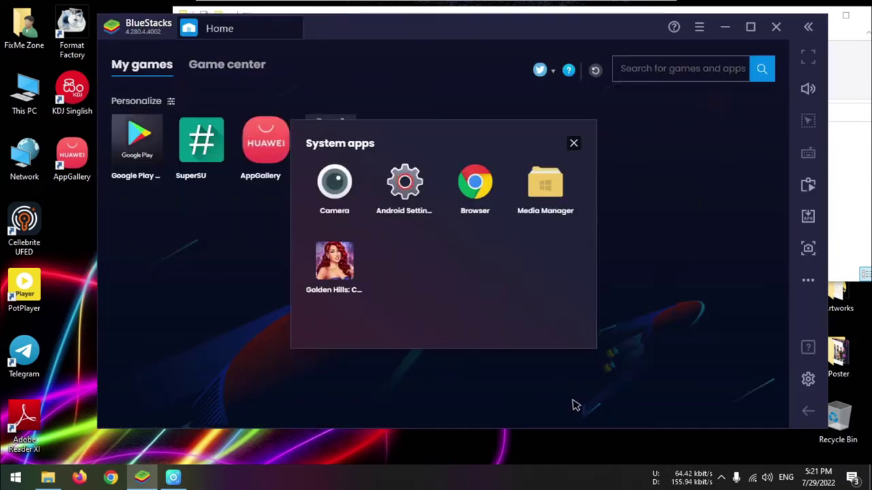
Open Media Manager and import the Huawei Mobile Services_v6.6.0.331 package from the Files folder on the Windows desktop.
left_click(545, 198)
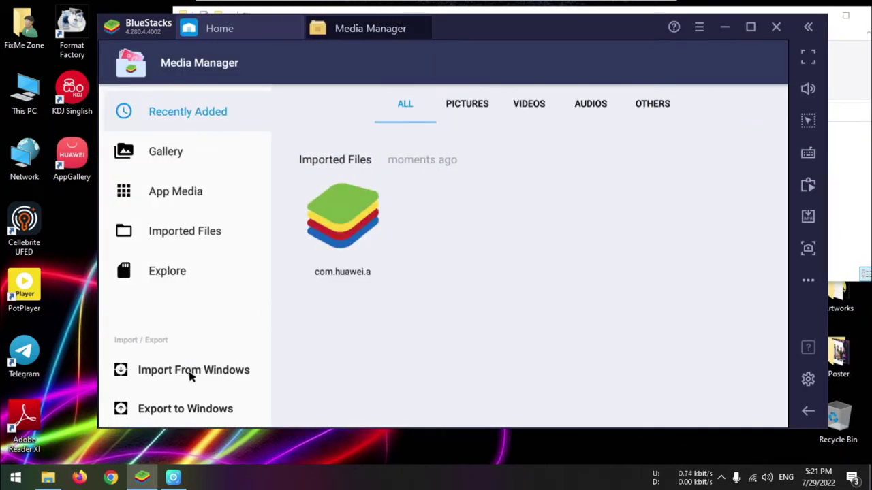
left_click(191, 373)
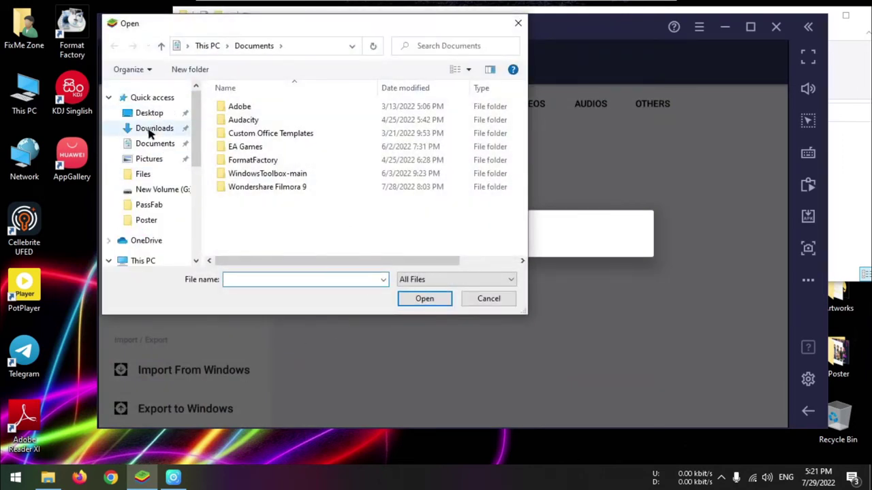
left_click(154, 129)
left_click(150, 112)
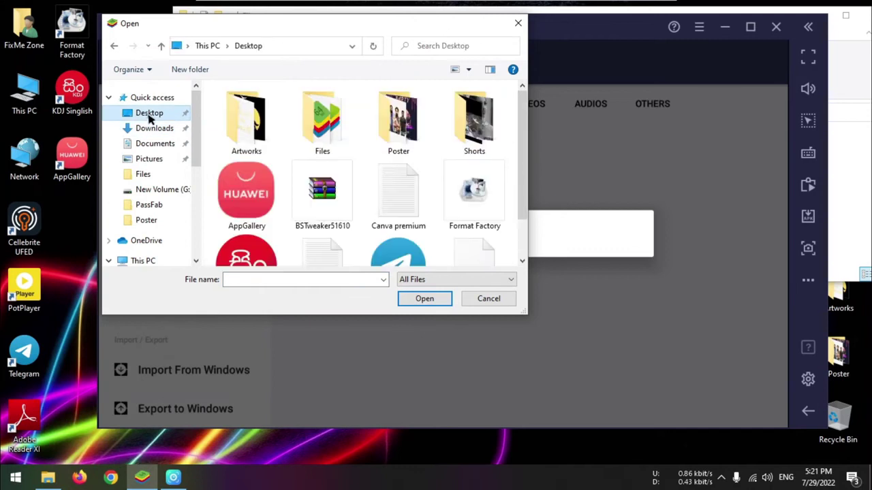
double_click(333, 136)
left_click(293, 148)
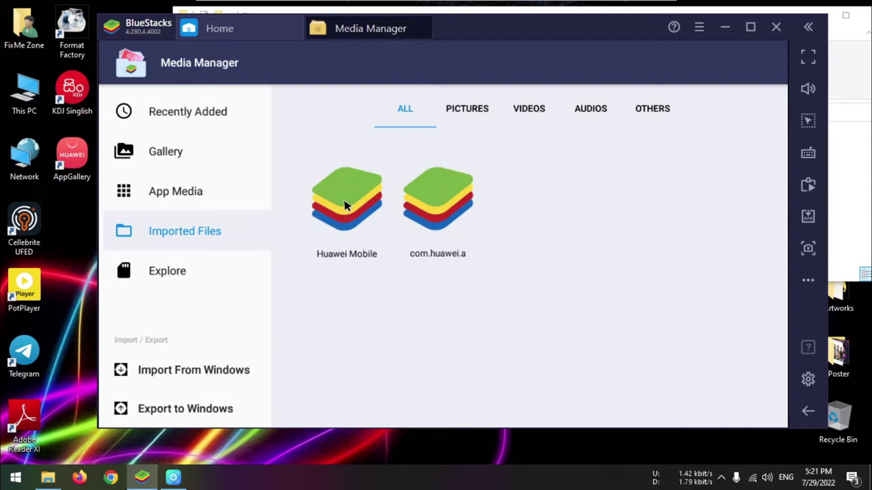
Install HMS Core from the imported Huawei Mobile Services package and finish the installer.
left_click(345, 203)
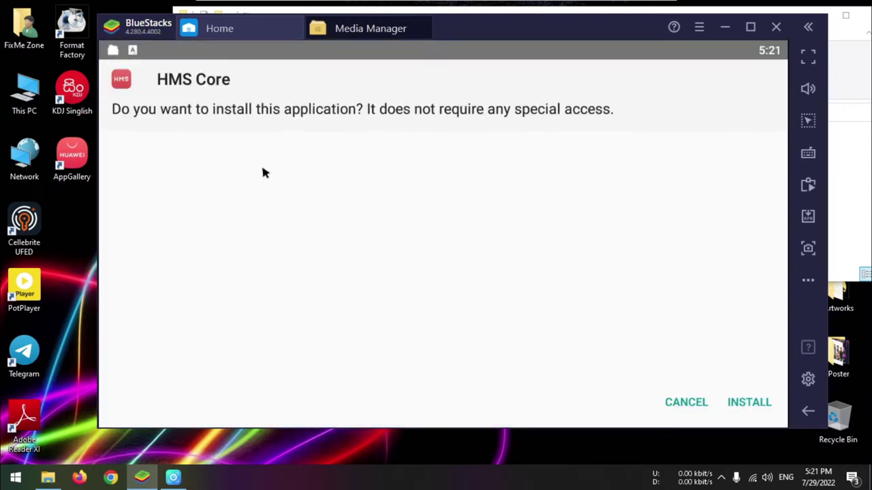
left_click(750, 402)
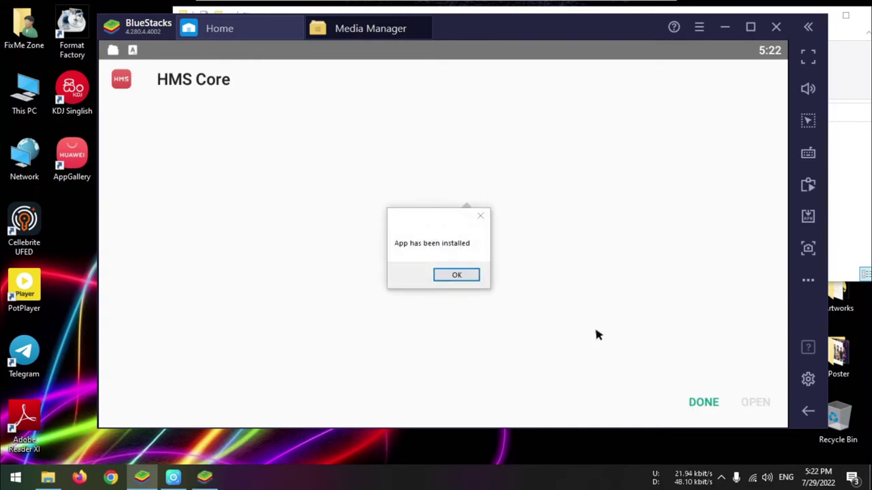
left_click(457, 275)
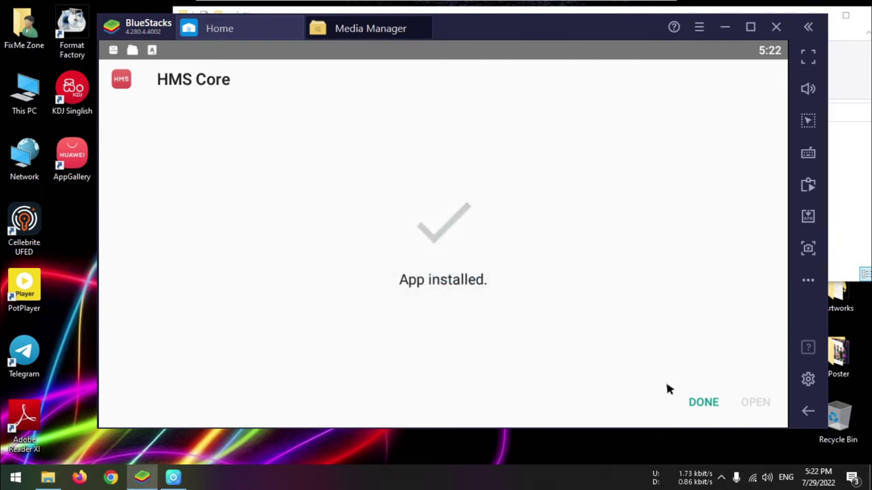
left_click(710, 409)
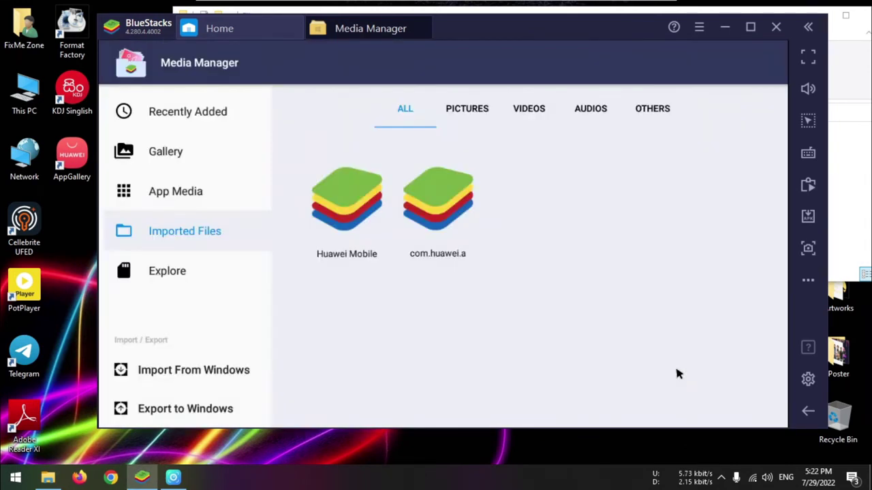
Exit Media Manager and return to the My games page on the BlueStacks home screen.
left_click(808, 412)
left_click(808, 414)
left_click(808, 413)
left_click(808, 414)
left_click(584, 276)
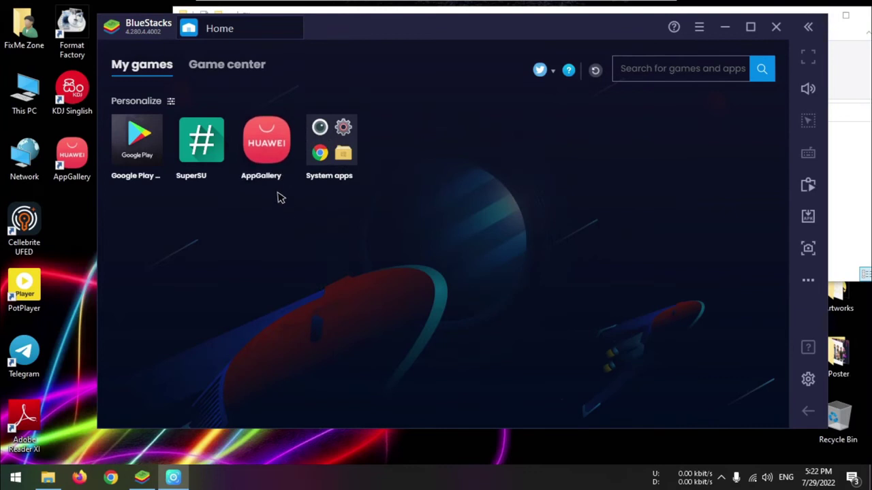
Open AppGallery, update HMS Core from the Me page's app updates, and complete its installation.
left_click(269, 155)
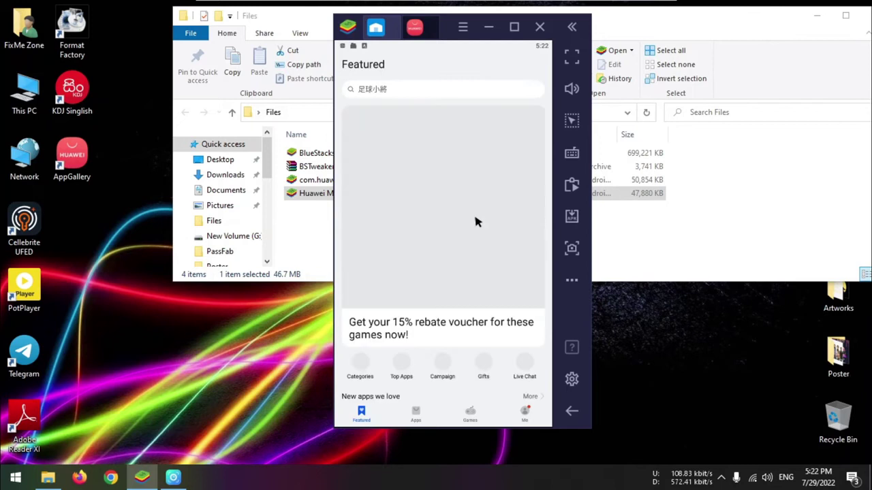
left_click(525, 413)
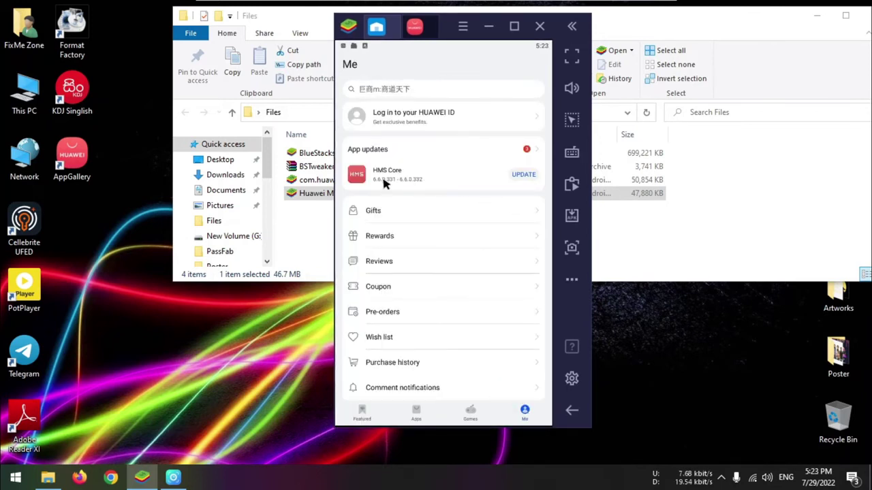
left_click(521, 175)
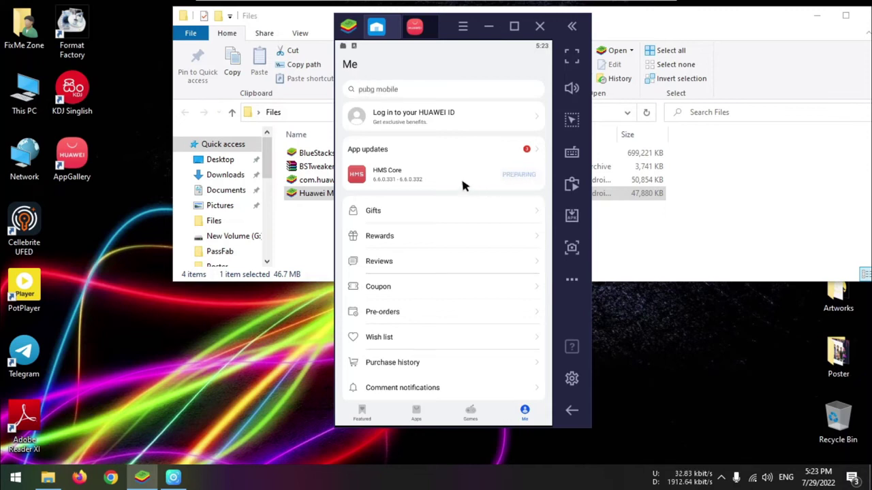
left_click(415, 180)
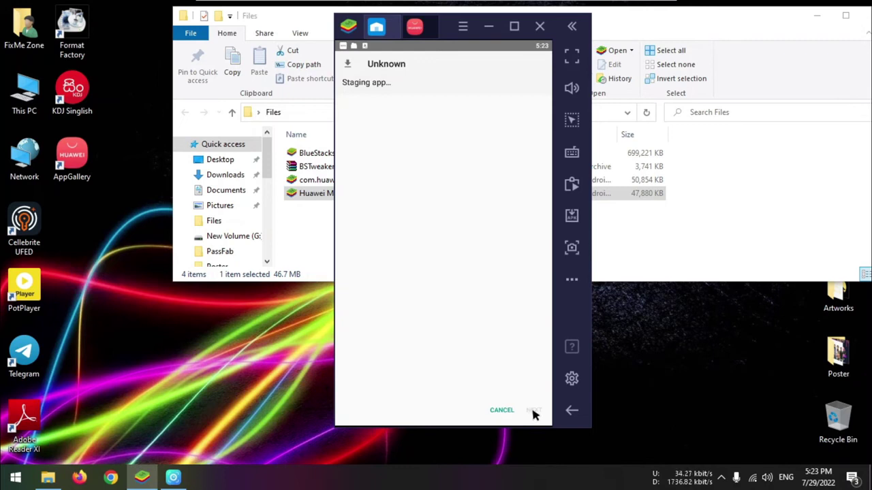
left_click(534, 411)
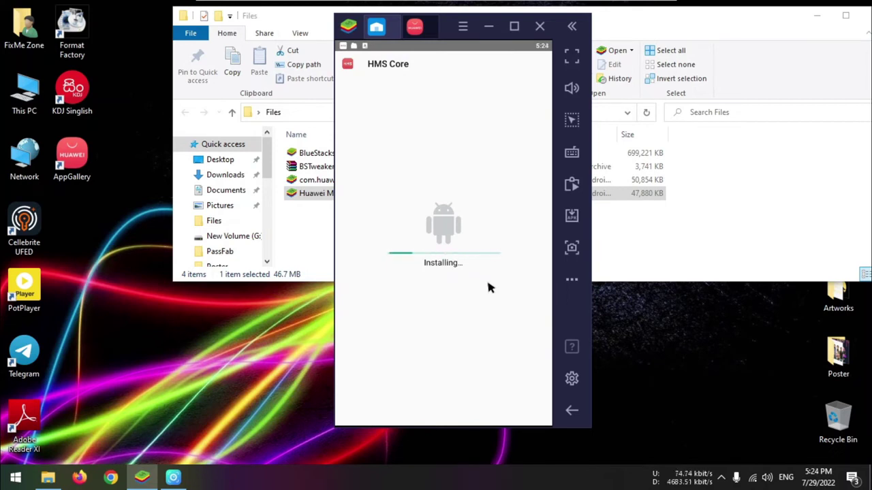
left_click(475, 275)
Check the Country/Region entry in the AppGallery settings and return to the Featured page.
left_click_drag(467, 339, 468, 117)
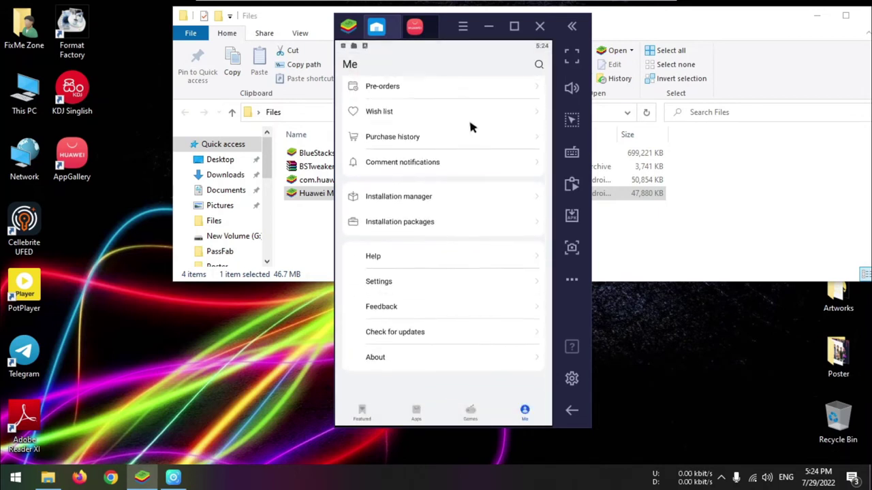
left_click(381, 297)
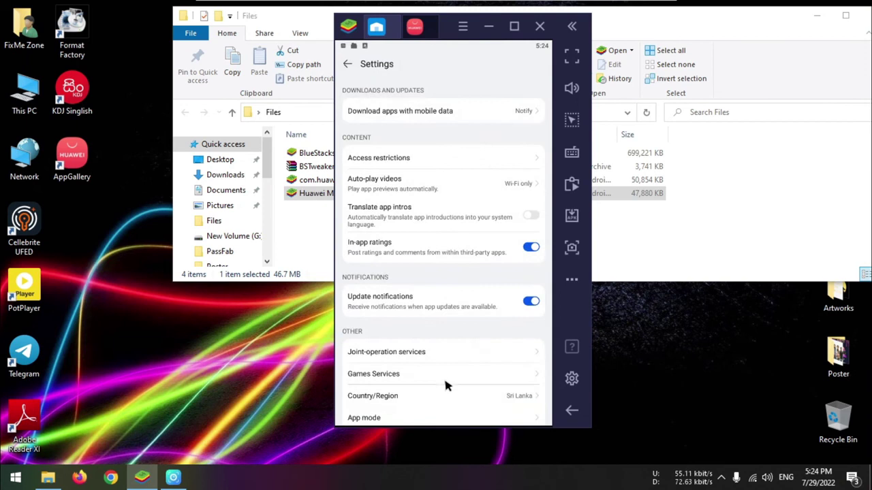
left_click_drag(447, 386, 446, 291)
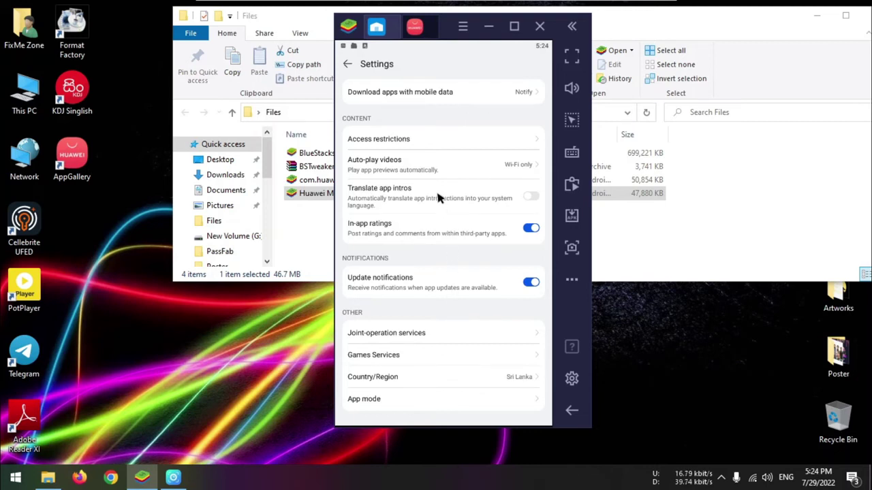
left_click_drag(425, 163, 428, 260)
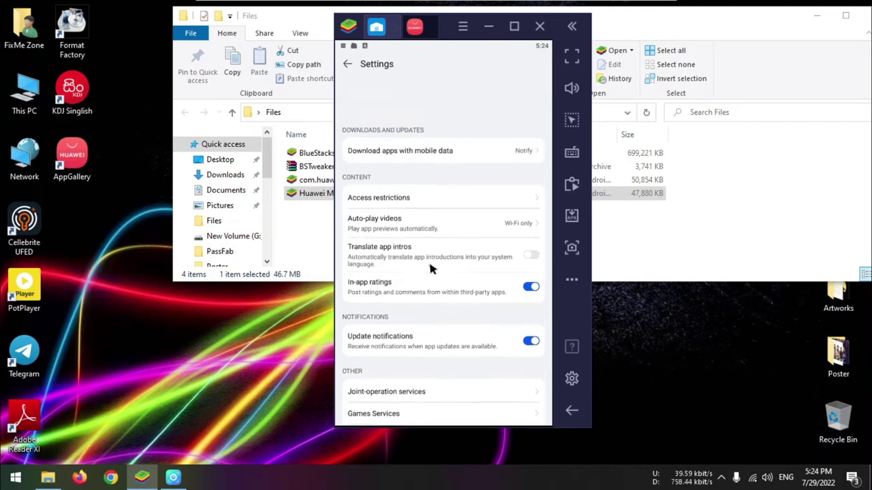
left_click(348, 67)
left_click(572, 409)
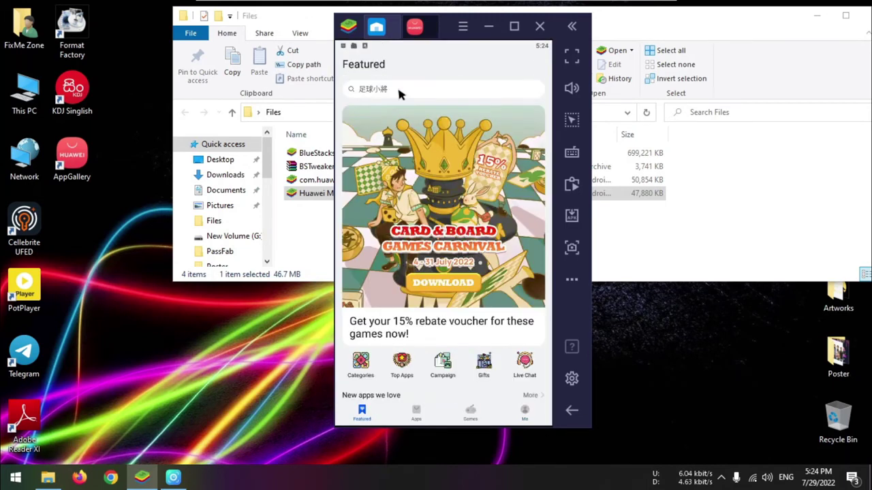
Search AppGallery for "freefire", look through the results, and return to the Featured page.
left_click(398, 88)
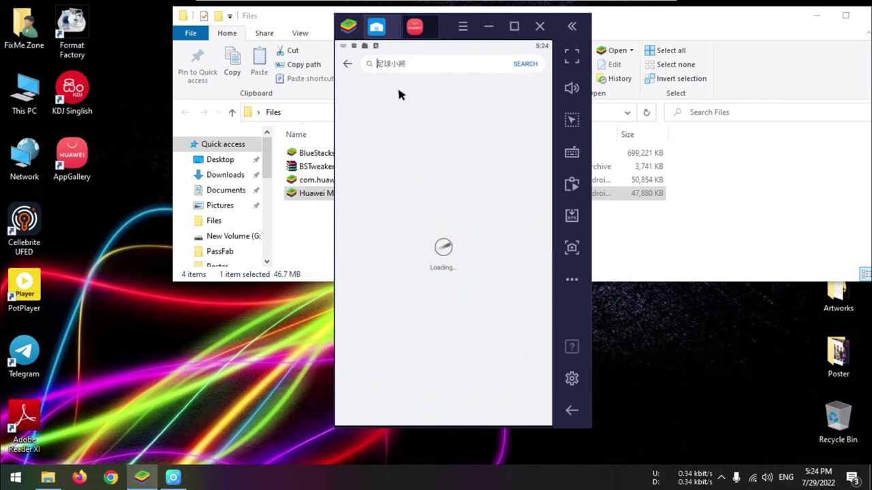
type("freefire")
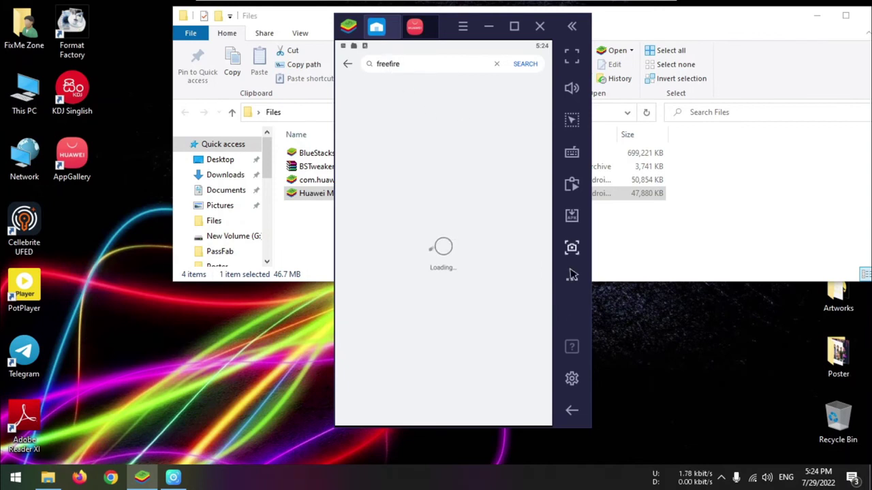
left_click_drag(450, 29, 469, 31)
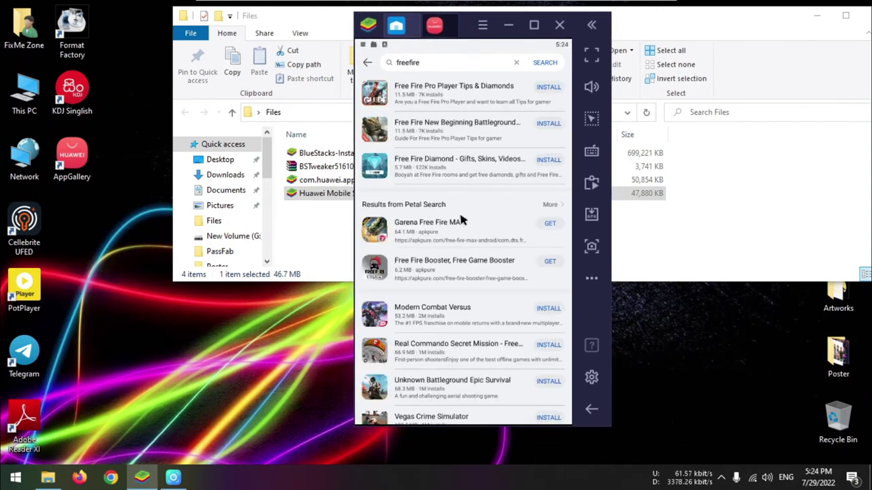
left_click_drag(459, 261, 452, 284)
left_click(369, 63)
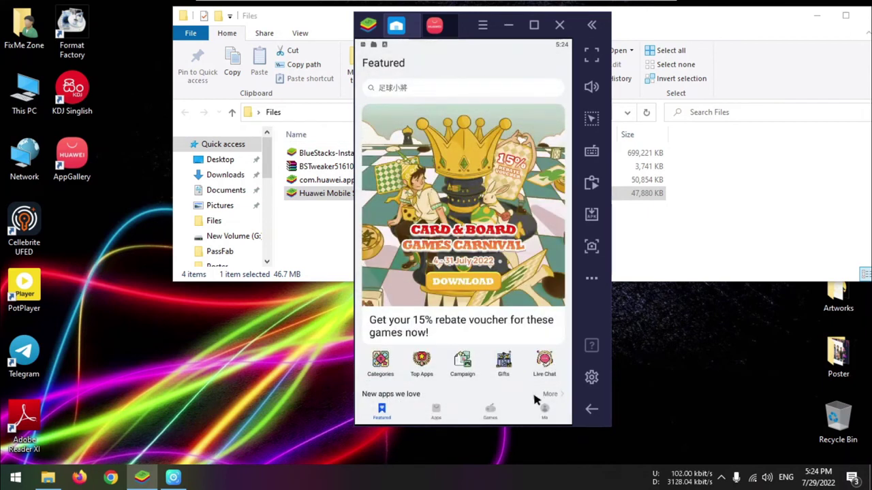
Start the HUAWEI ID login from the Me page and continue past the rooted-device note.
left_click(547, 412)
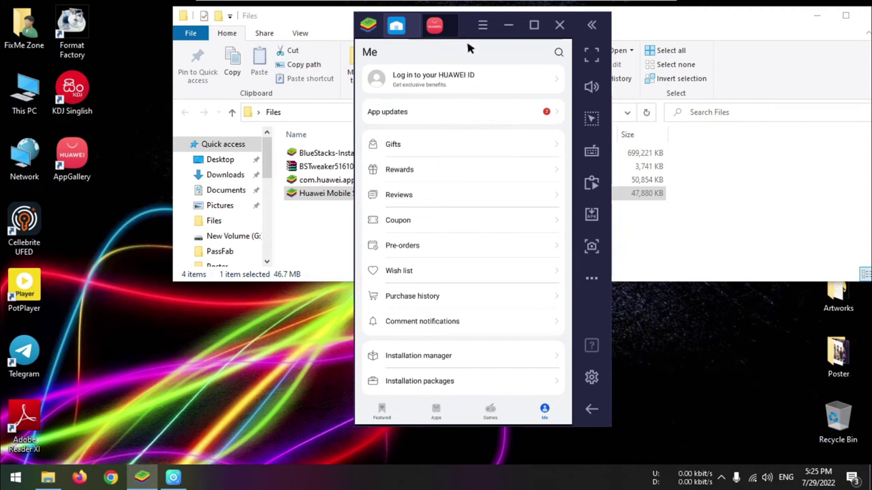
left_click(469, 78)
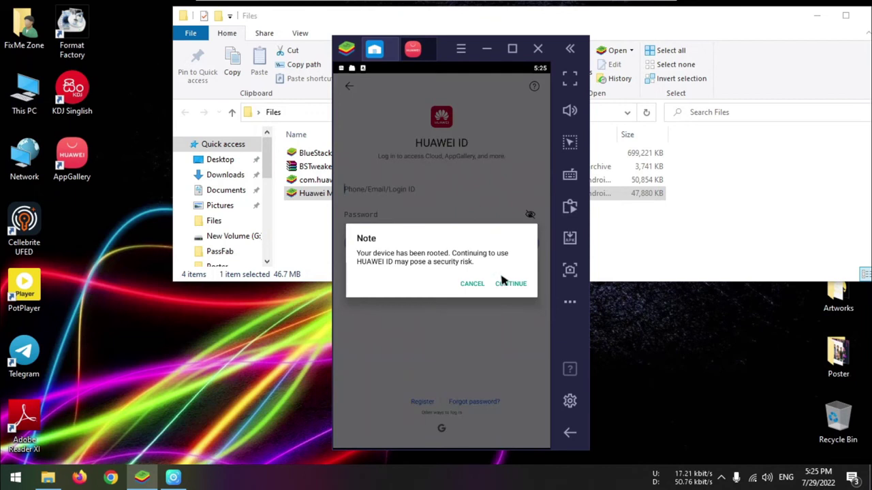
left_click(512, 285)
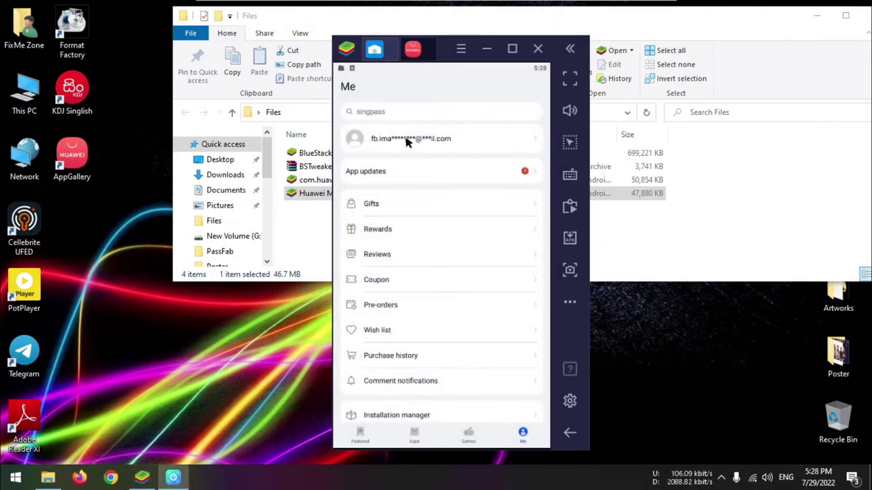
Examine the Country/Region option and its list of selectable countries in the AppGallery settings, and return to the Me page.
left_click(549, 269)
left_click_drag(549, 269, 543, 80)
left_click(384, 319)
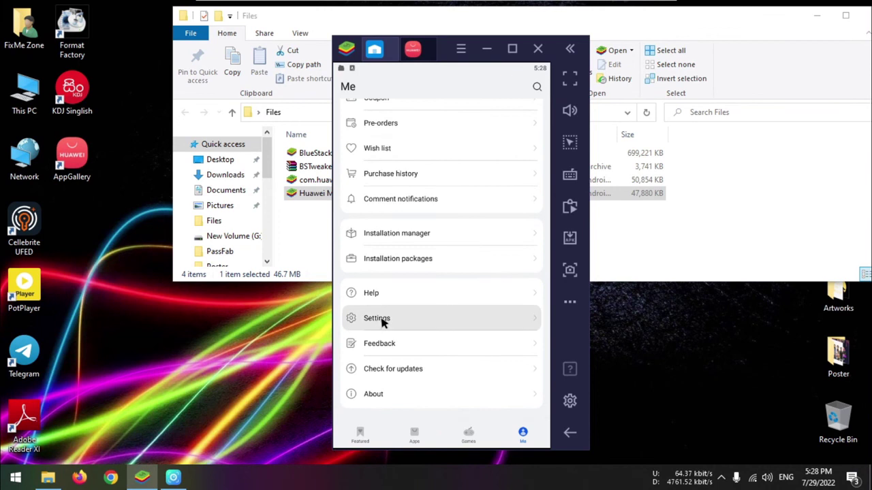
left_click_drag(501, 402, 487, 262)
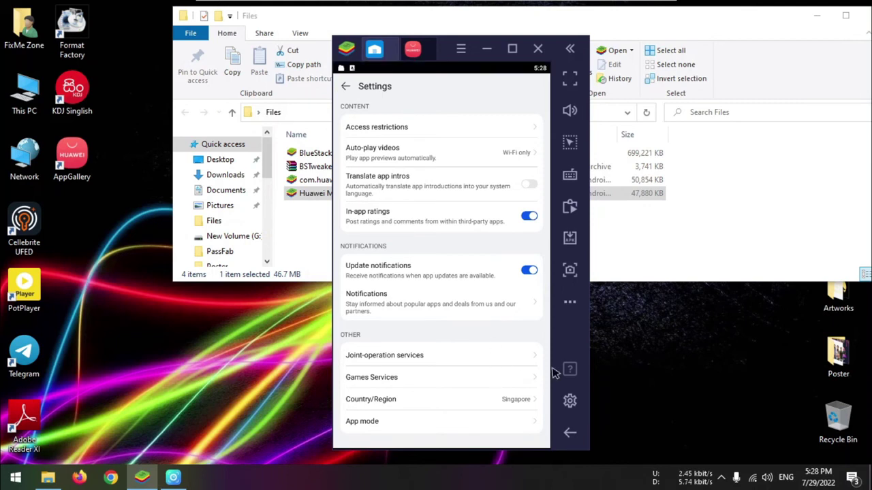
left_click(513, 401)
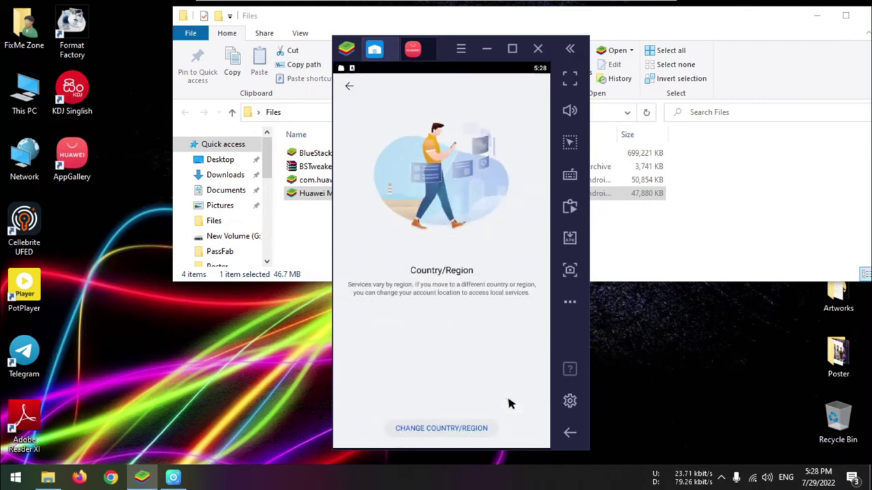
left_click(455, 430)
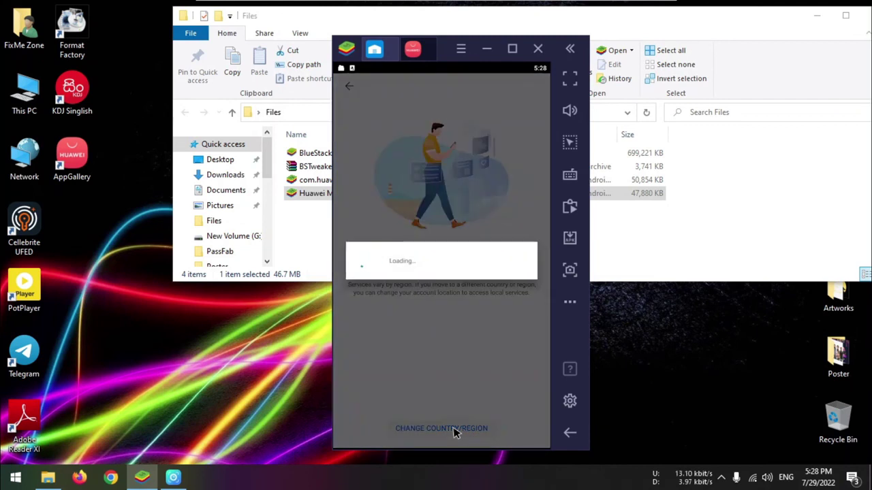
left_click(442, 428)
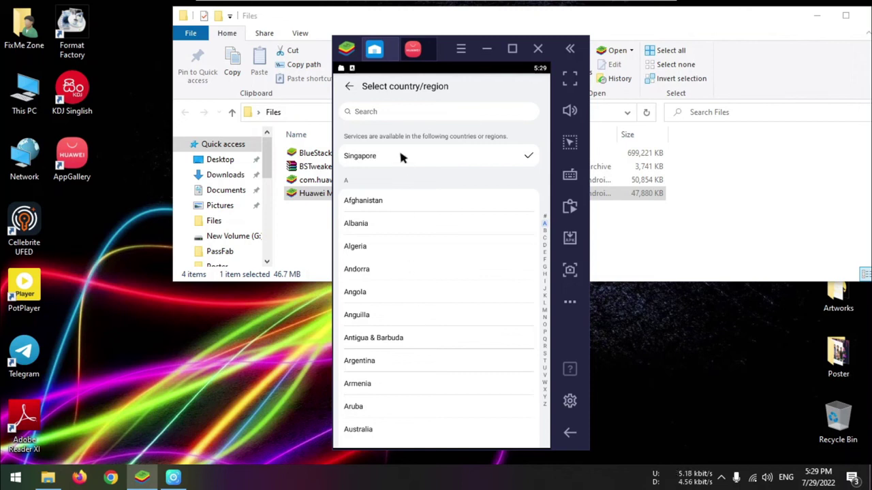
left_click(349, 87)
left_click(348, 88)
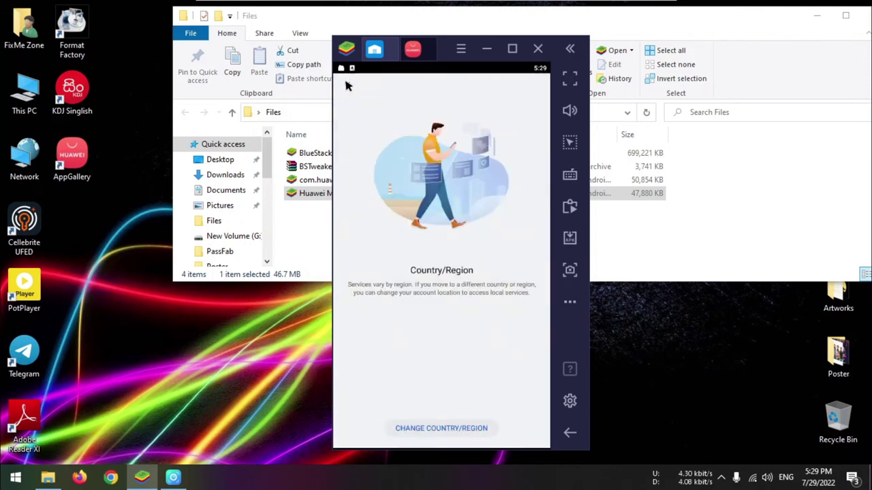
left_click(349, 89)
left_click(349, 89)
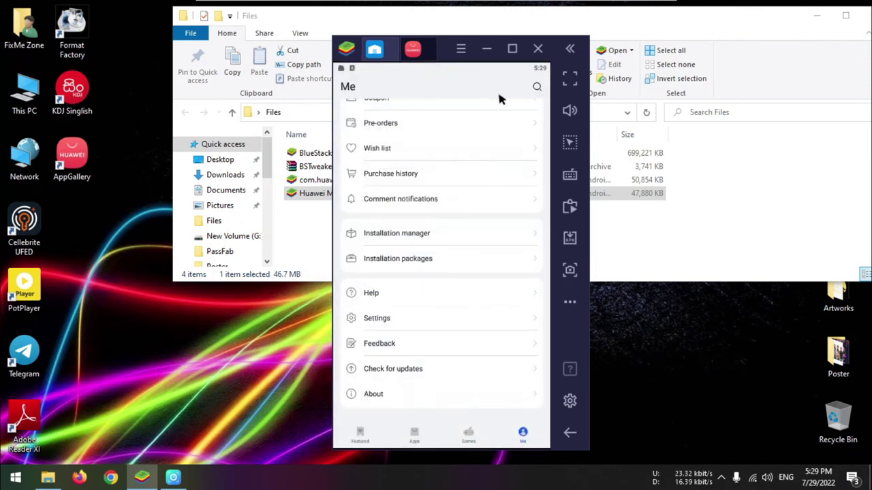
Search AppGallery for "freefire" from the Featured page.
left_click(360, 434)
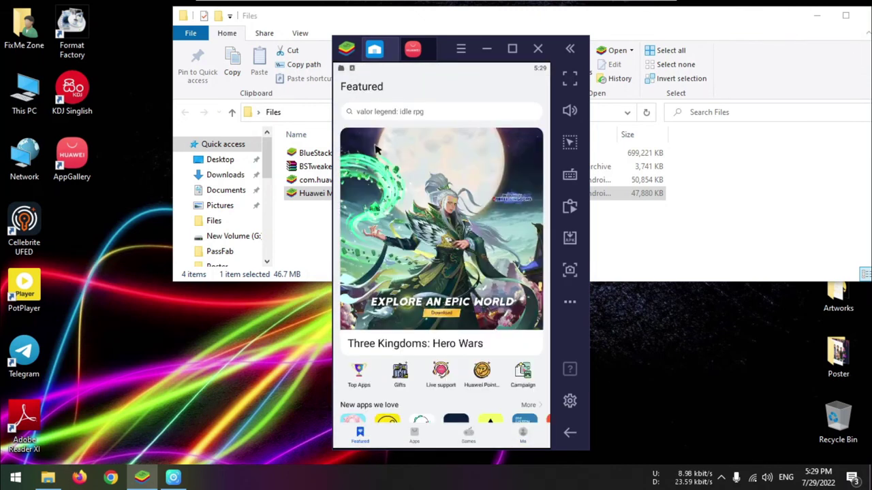
left_click(391, 111)
type("freefire")
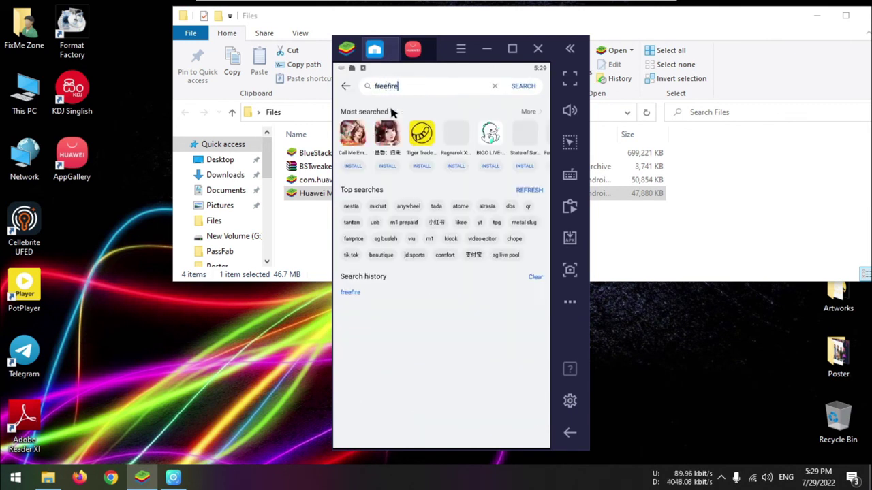
key("Return")
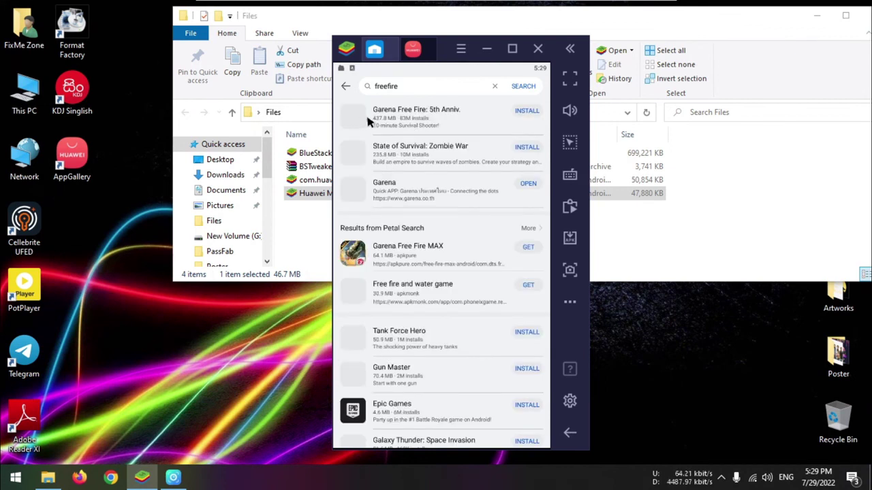
Open the Garena Free Fire: 5th Anniv. app page and look over its details.
left_click(439, 116)
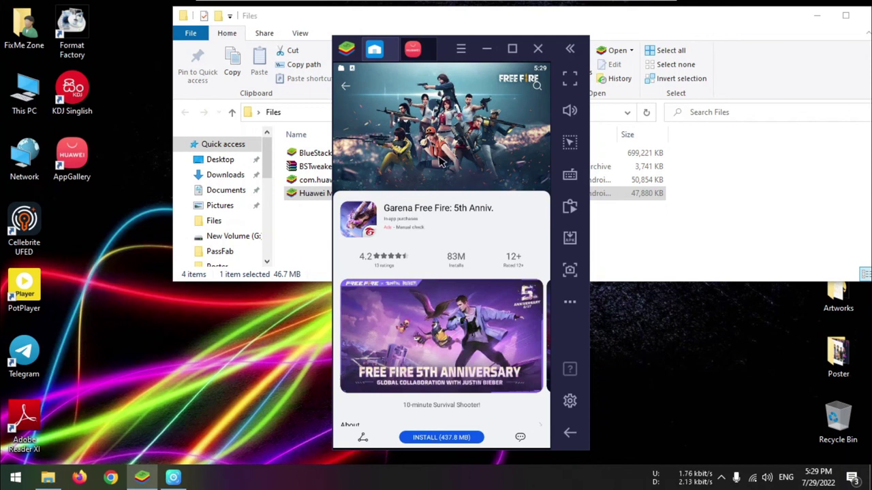
left_click_drag(509, 216, 508, 122)
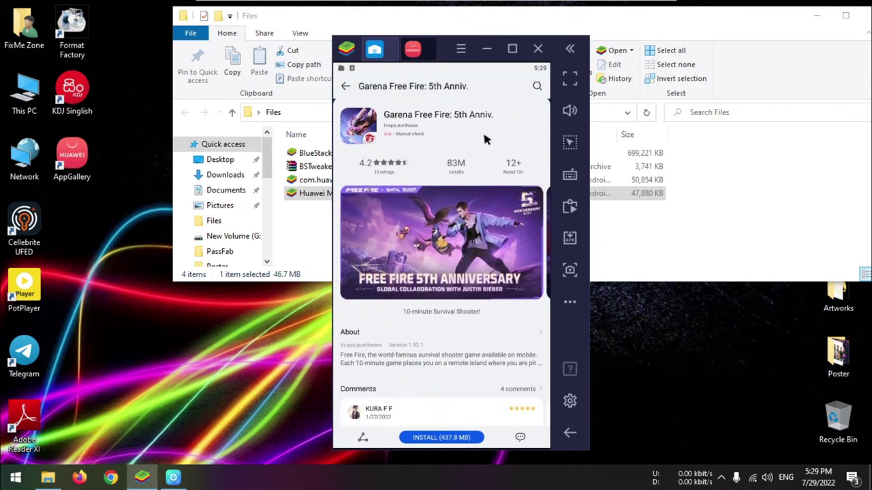
left_click_drag(484, 134, 491, 196)
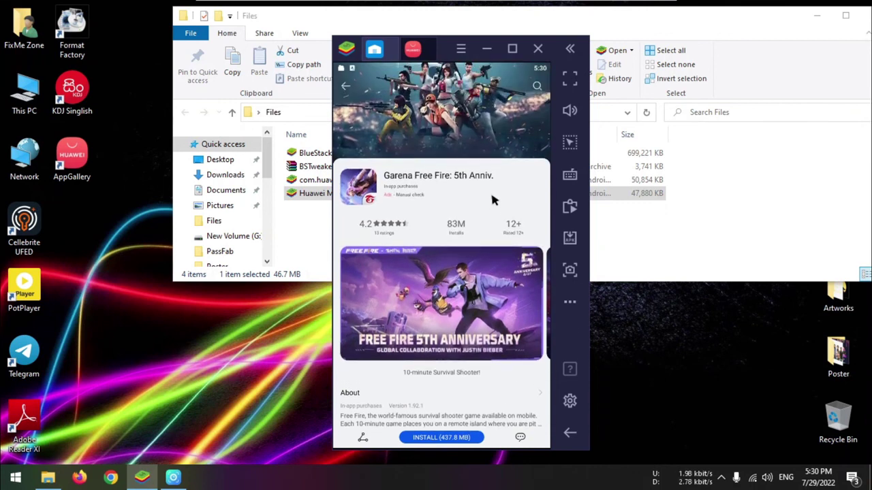